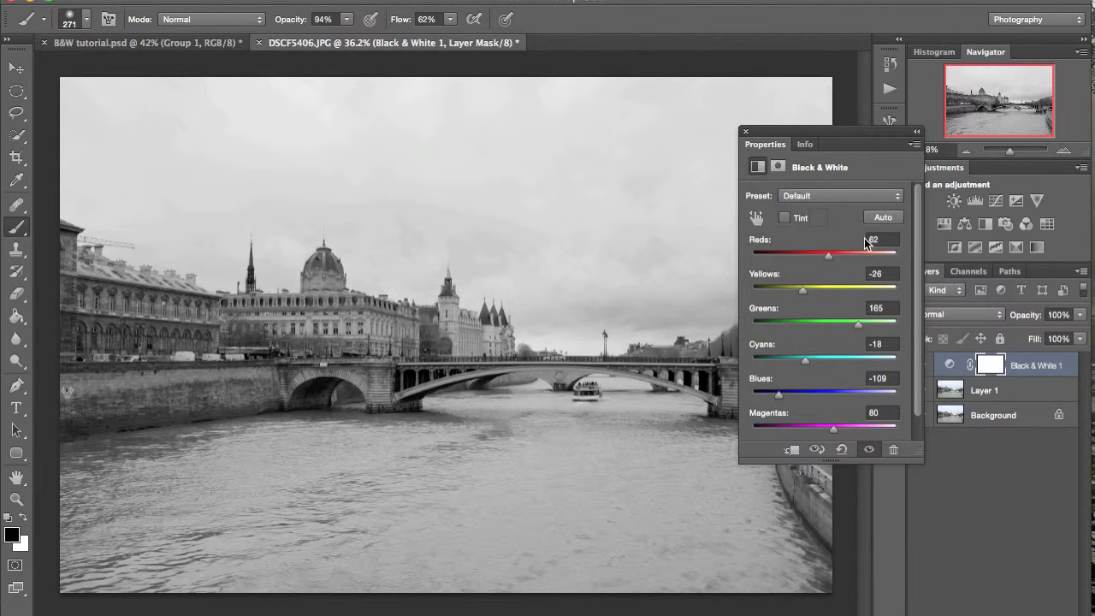
- Close the Black & White adjustment settings and duplicate Layer 1
left_click(745, 132)
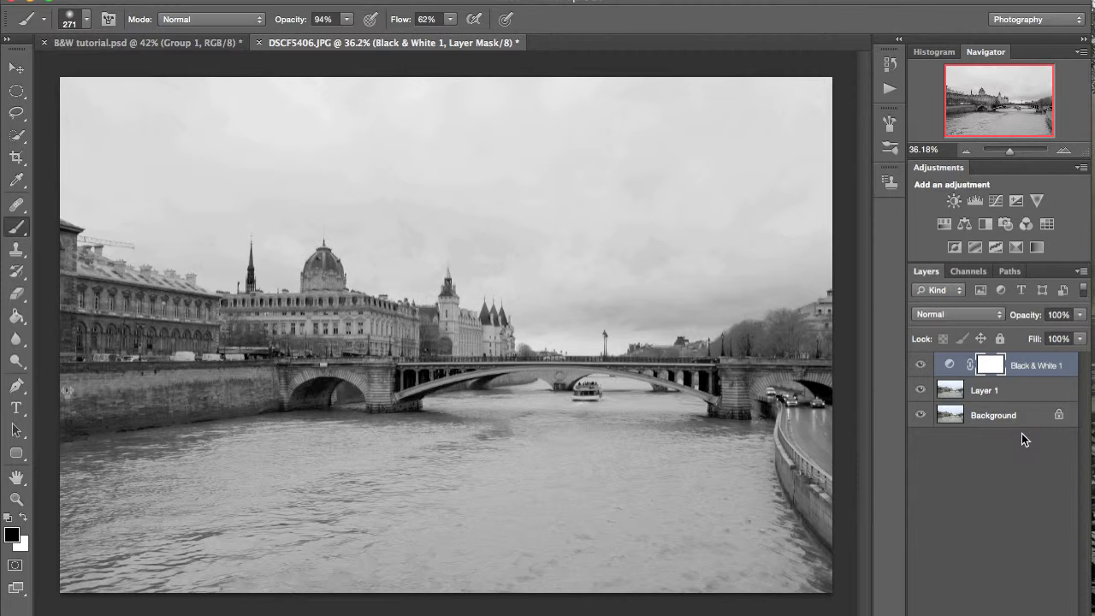
left_click(1004, 390)
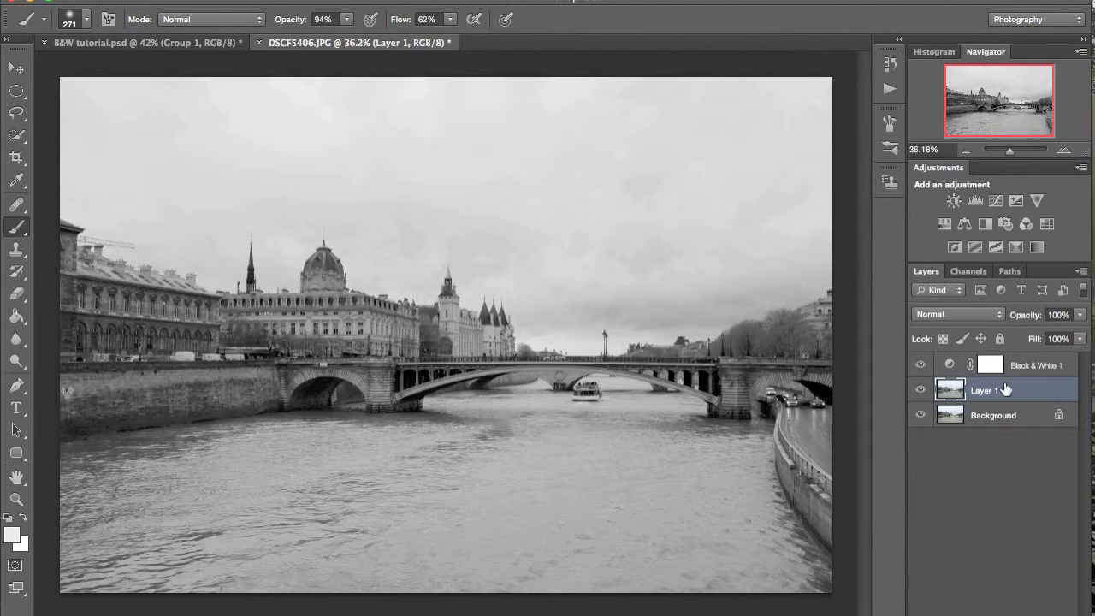
key("ctrl+j")
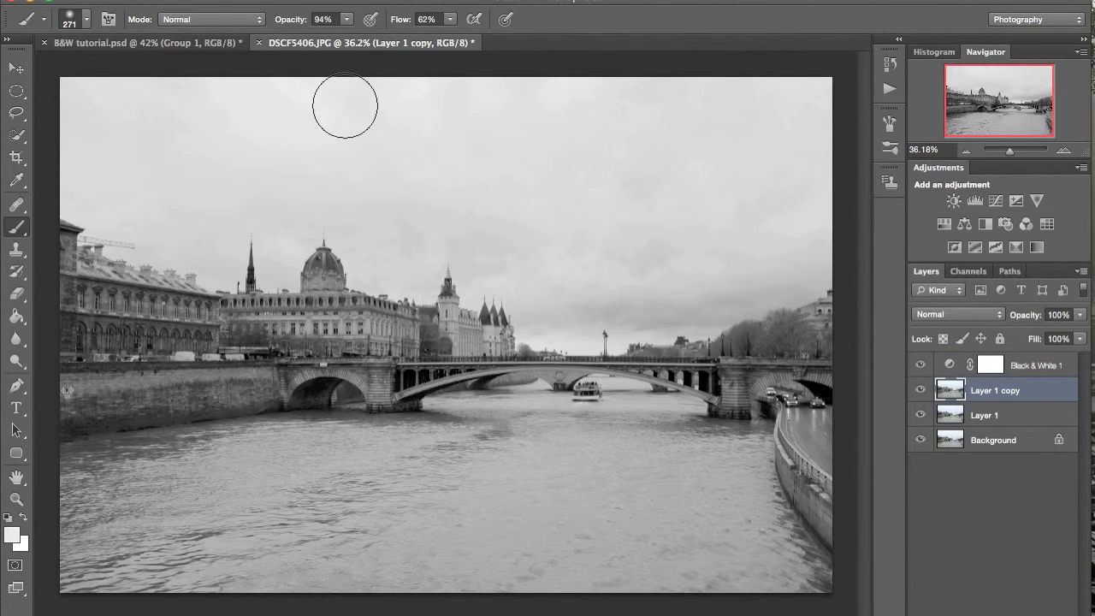
- Apply Shadows/Highlights to the duplicated layer with shadows amount 0% and highlights amount 28%, tonal width 41% and radius 75 px
left_click(214, 1)
mouse_move(256, 27)
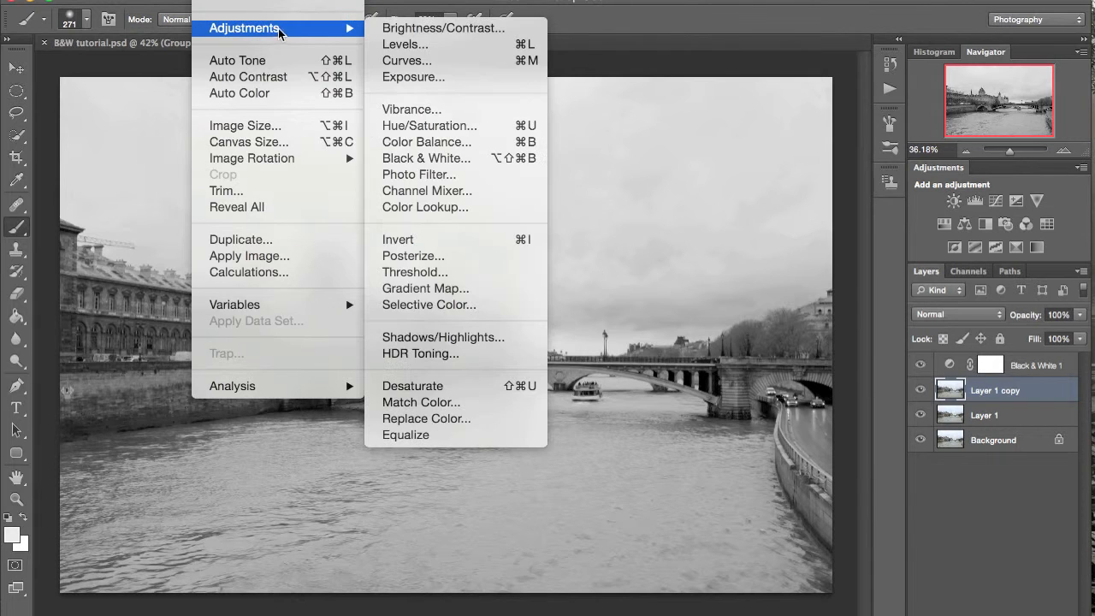
left_click(450, 342)
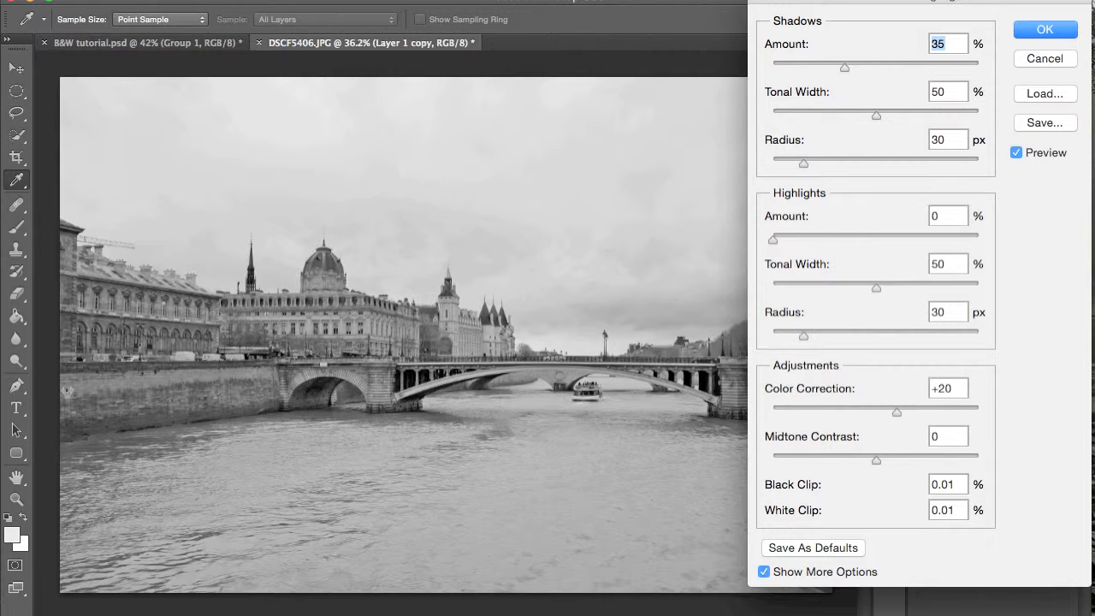
left_click_drag(859, 1, 779, 0)
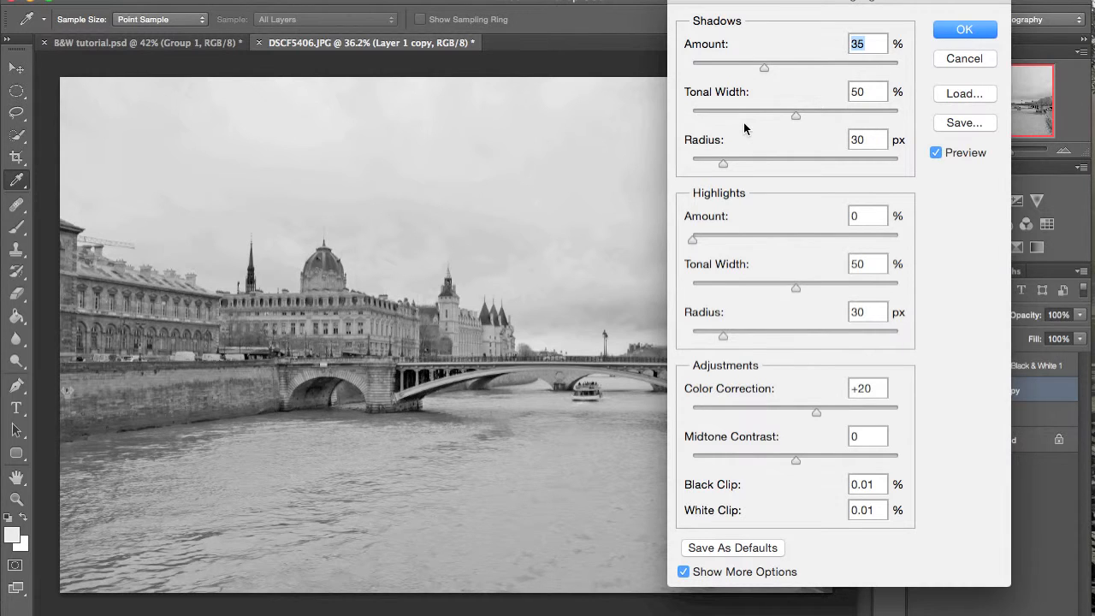
left_click_drag(763, 67, 623, 68)
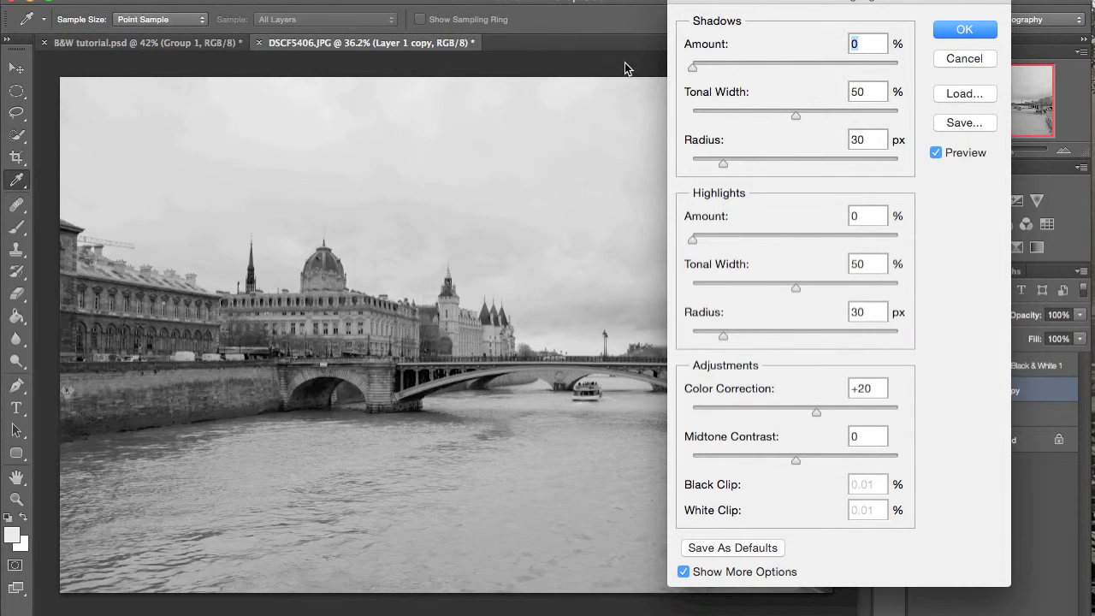
left_click_drag(702, 237, 750, 242)
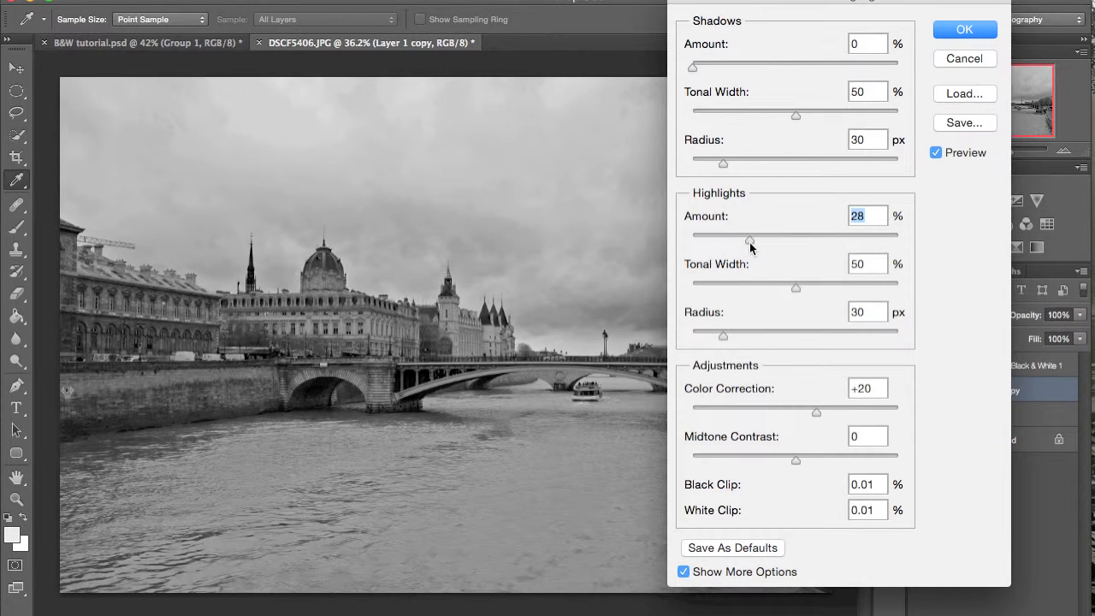
left_click_drag(723, 333, 767, 337)
mouse_move(792, 284)
left_mouse_down()
mouse_move(727, 285)
mouse_move(777, 276)
left_mouse_up()
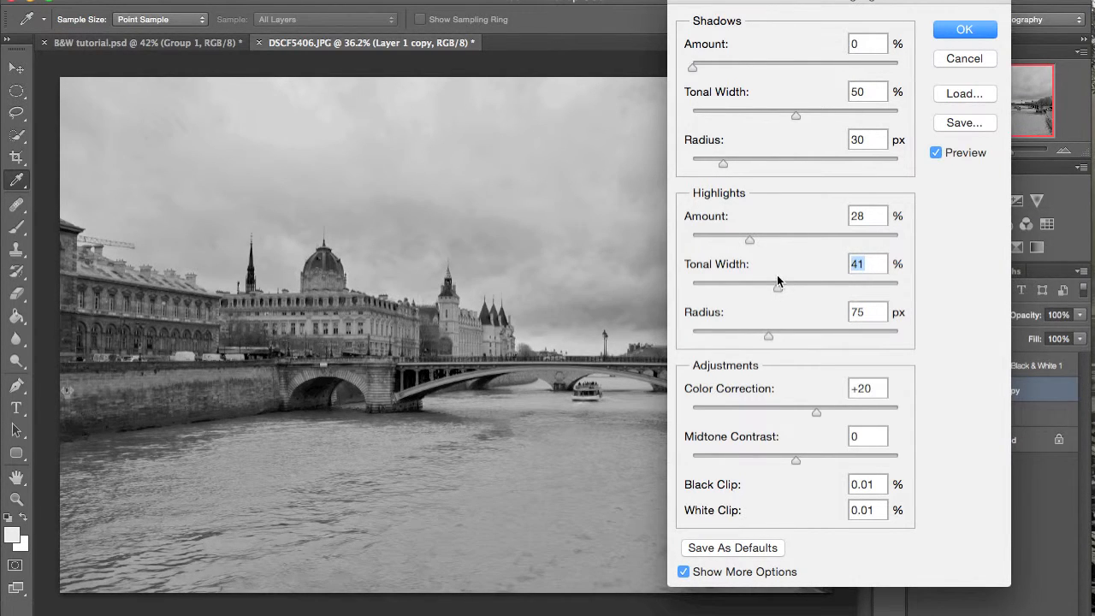
left_click_drag(754, 1, 793, 21)
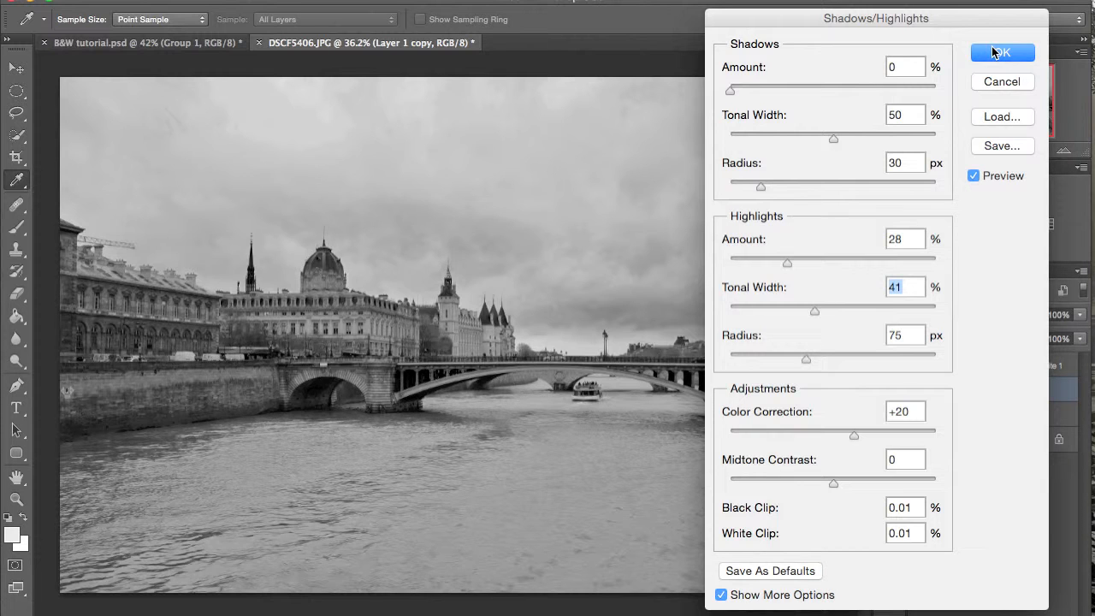
left_click(993, 53)
- Rename the duplicated layer as "highlight"
double_click(984, 390)
type("hih")
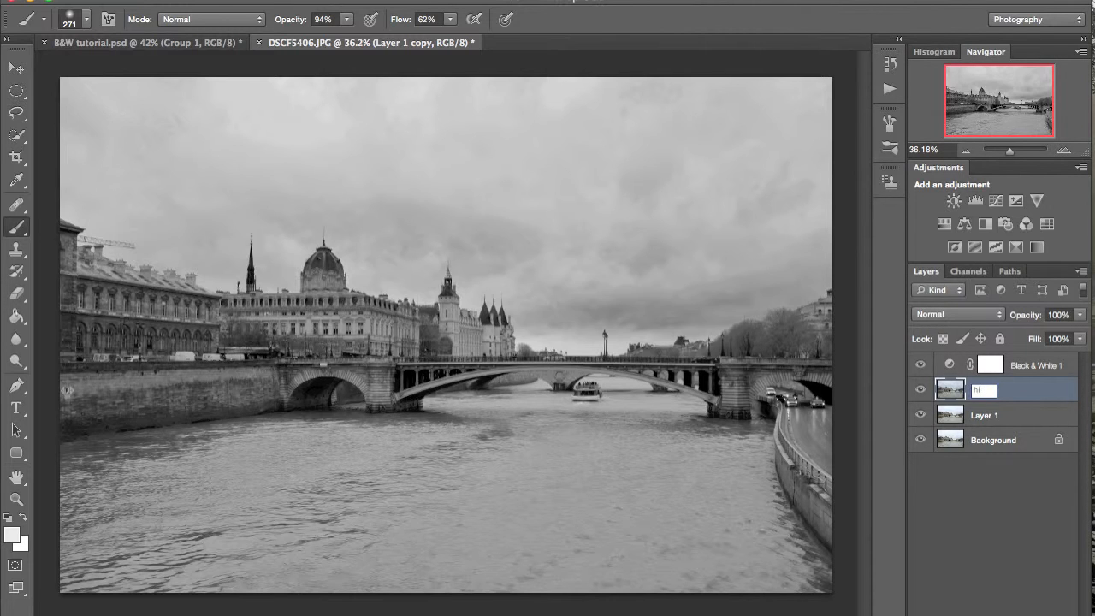
type("ighlight")
key("Return")
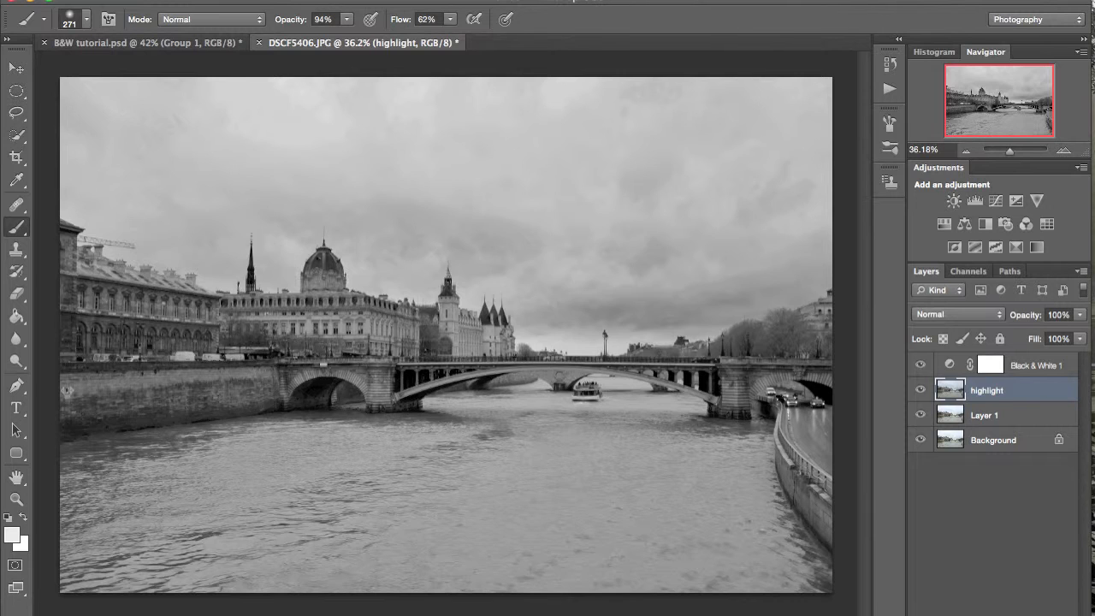
- Add a black mask to the highlight layer, paint white over the sky with a large soft brush, and compare with the layer hidden
left_click(978, 614, "alt")
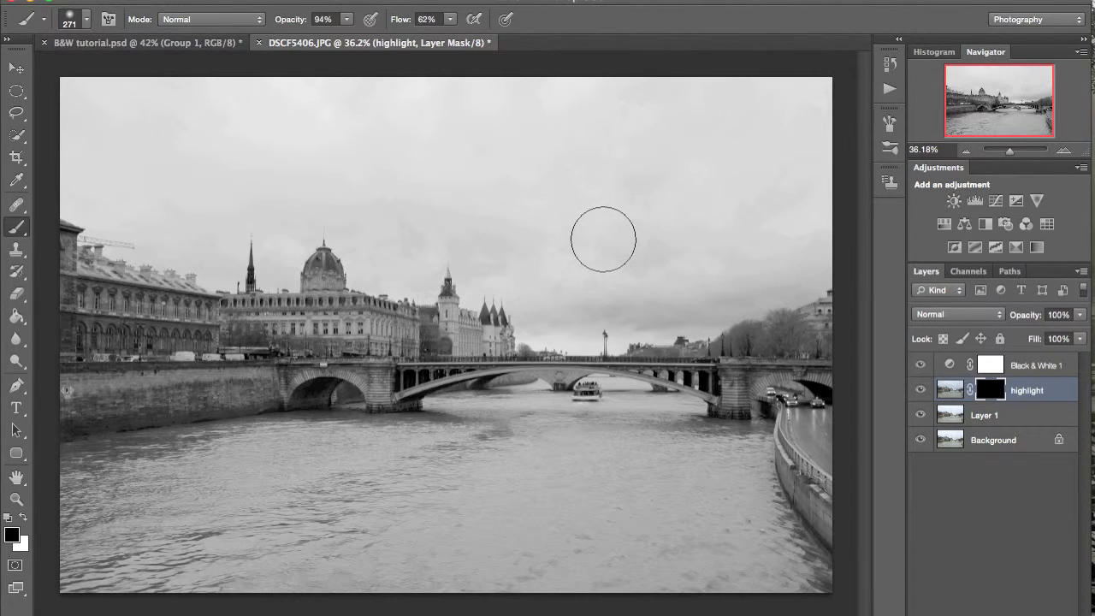
key("x")
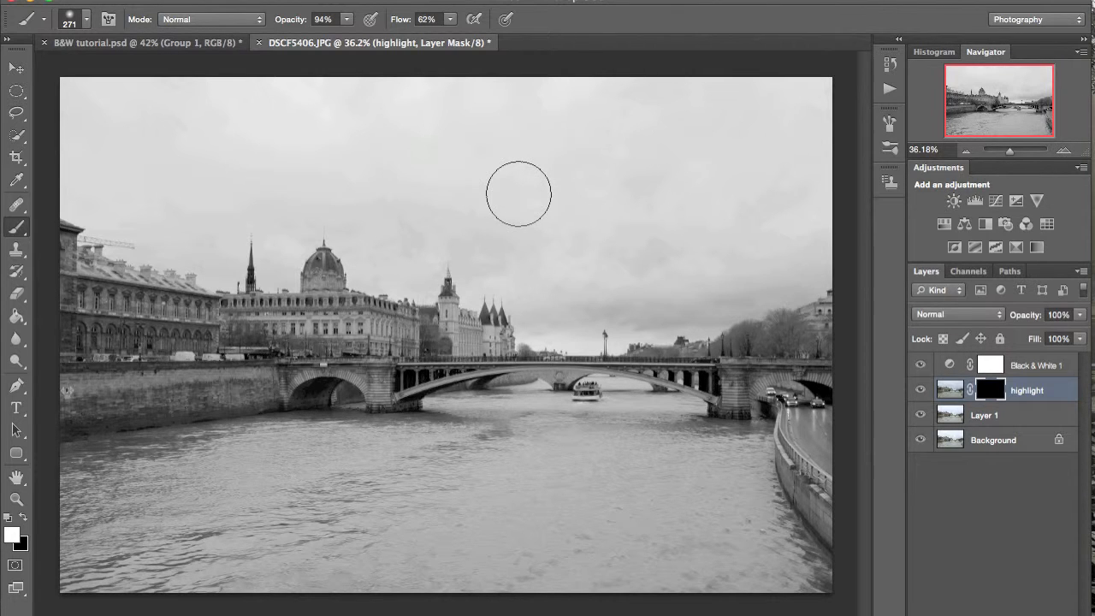
left_click_drag(518, 200, 603, 213, "ctrl+alt")
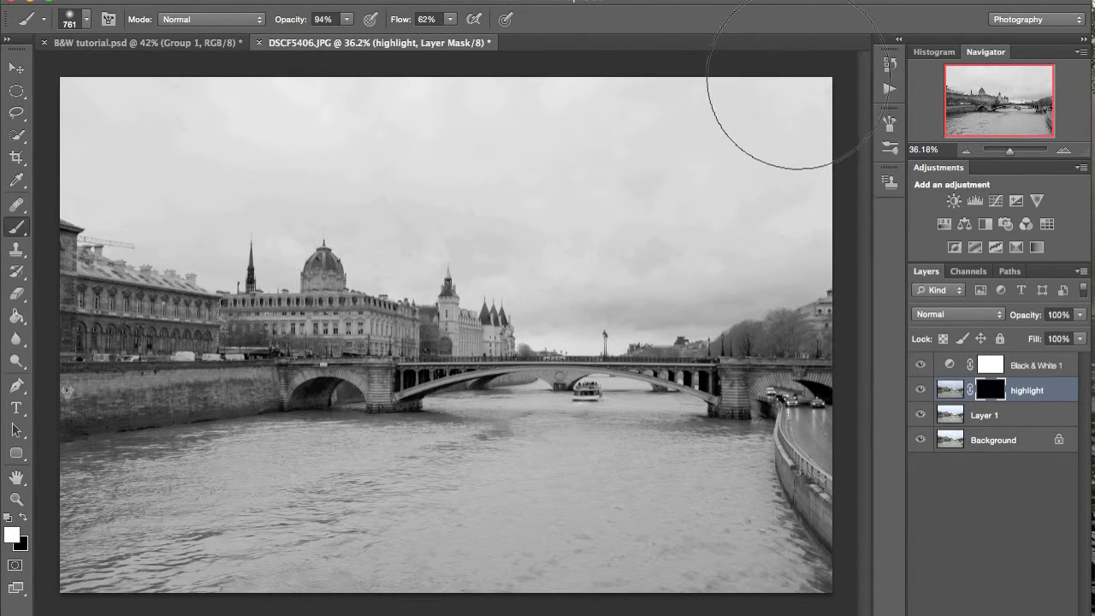
mouse_move(748, 134)
left_mouse_down()
mouse_move(330, 160)
mouse_move(148, 129)
mouse_move(215, 105)
mouse_move(224, 137)
mouse_move(476, 150)
mouse_move(581, 242)
mouse_move(695, 248)
mouse_move(760, 178)
left_mouse_up()
left_click_drag(451, 171, 373, 188)
scroll(376, 245, "up", 4)
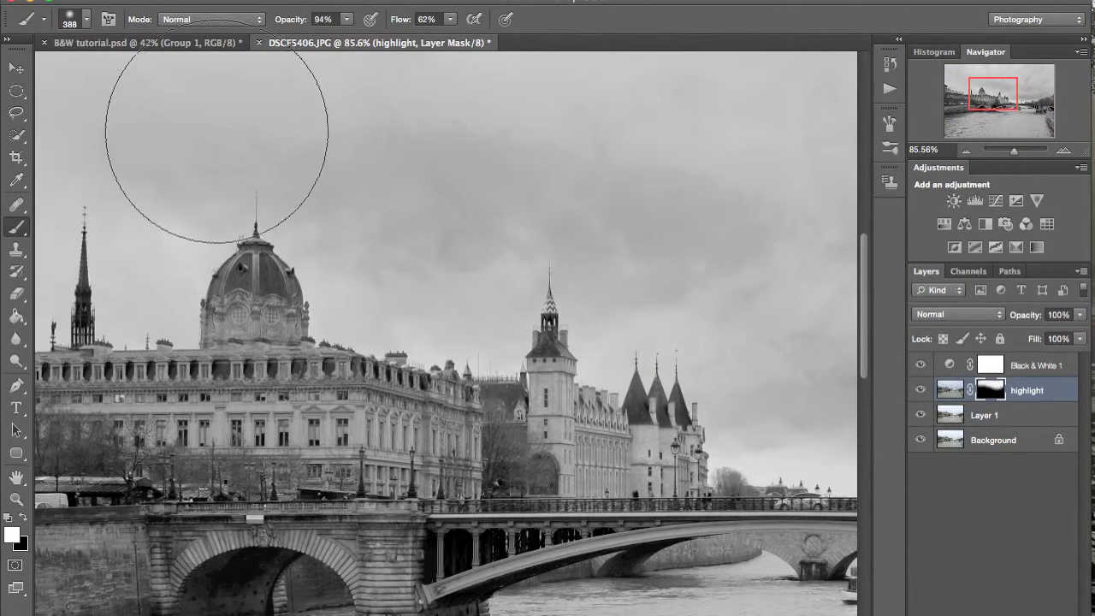
scroll(225, 129, "down", 5)
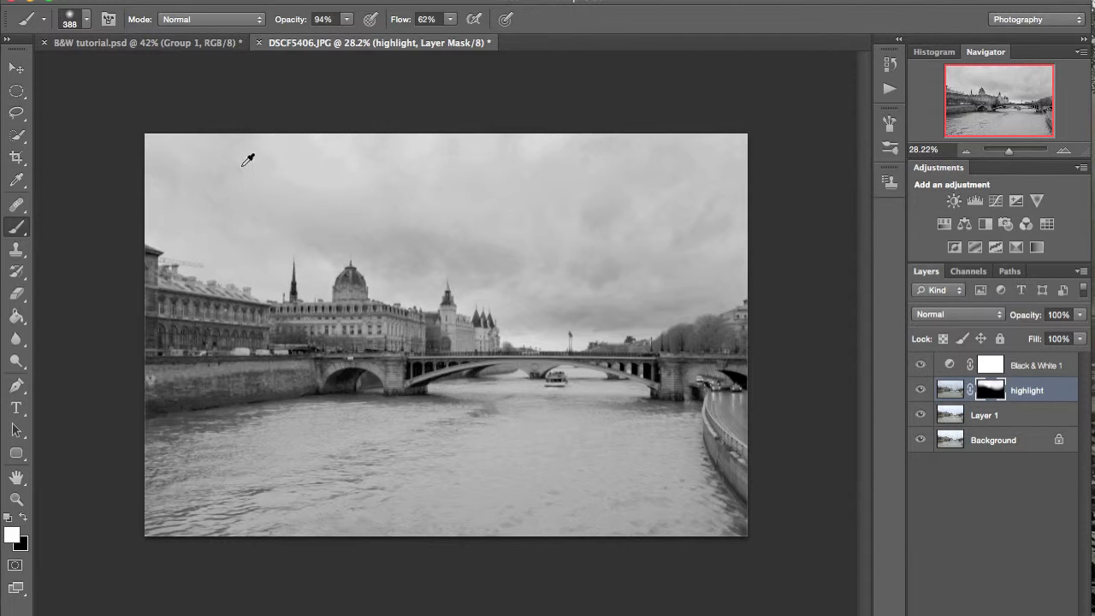
scroll(244, 159, "up", 2)
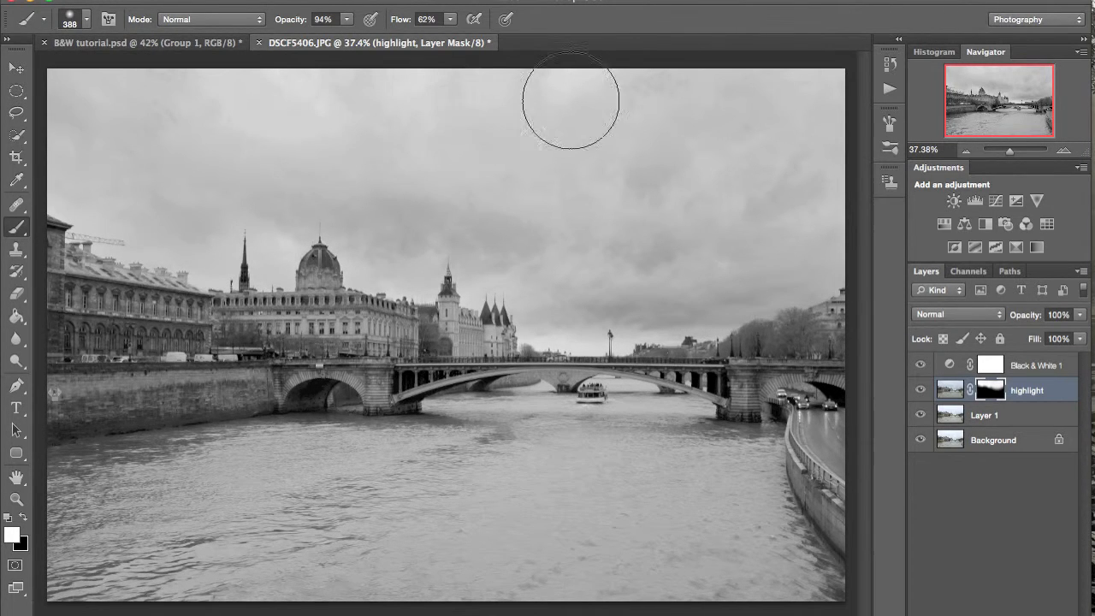
left_click(922, 390)
left_click(922, 390)
- Rename Layer 1 as "shadows"
left_click(982, 416)
double_click(982, 416)
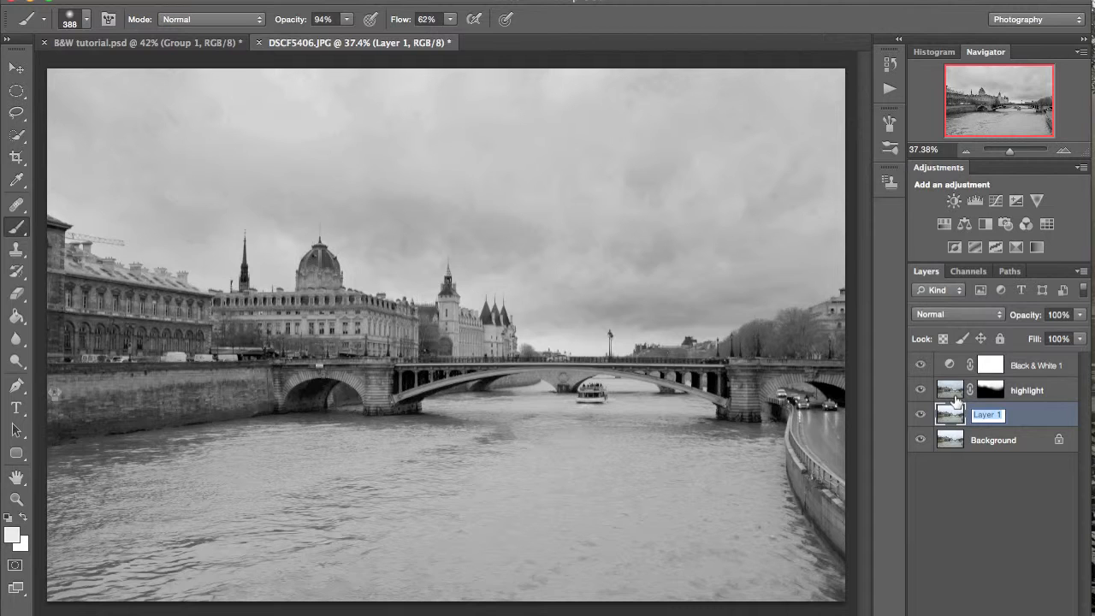
type("shadows")
key("Return")
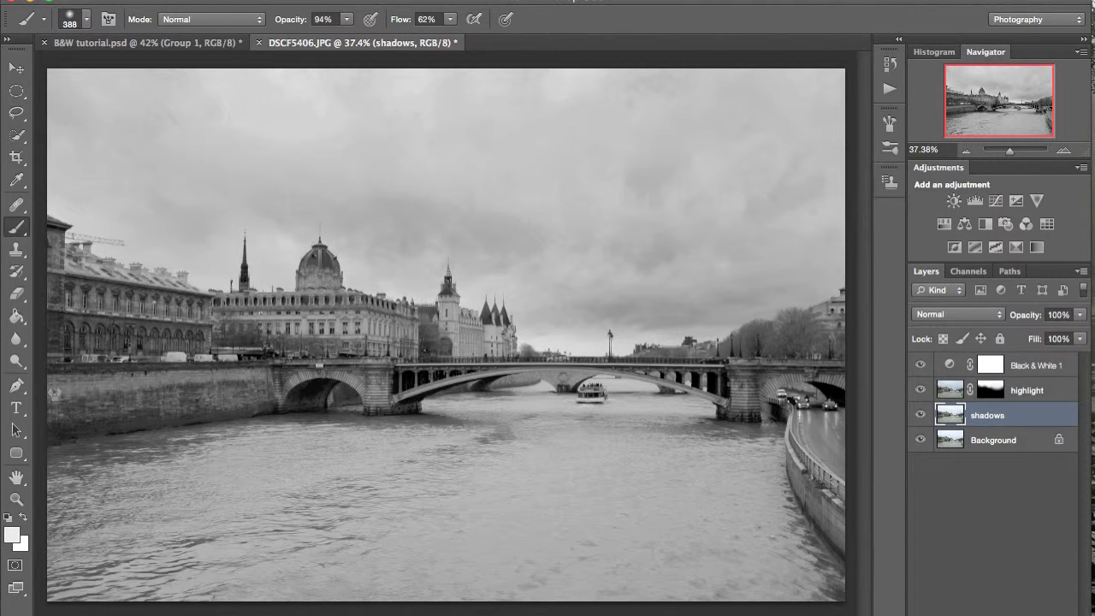
- Apply Shadows/Highlights to the shadows layer with shadows amount 23%, tonal width 48% and radius 80 px
left_click(211, 0)
mouse_move(256, 27)
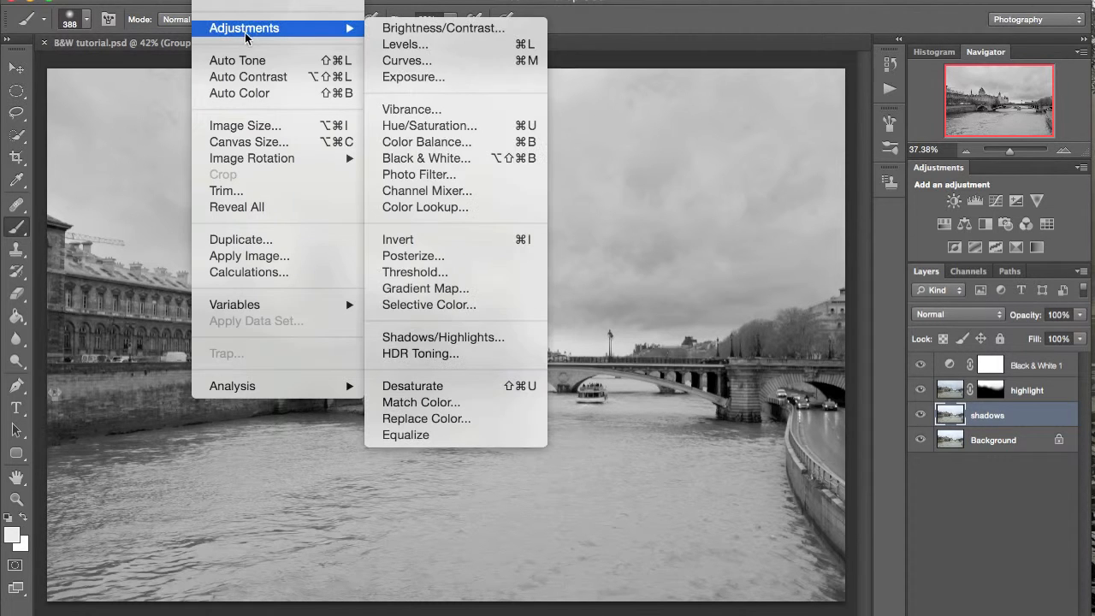
left_click(438, 335)
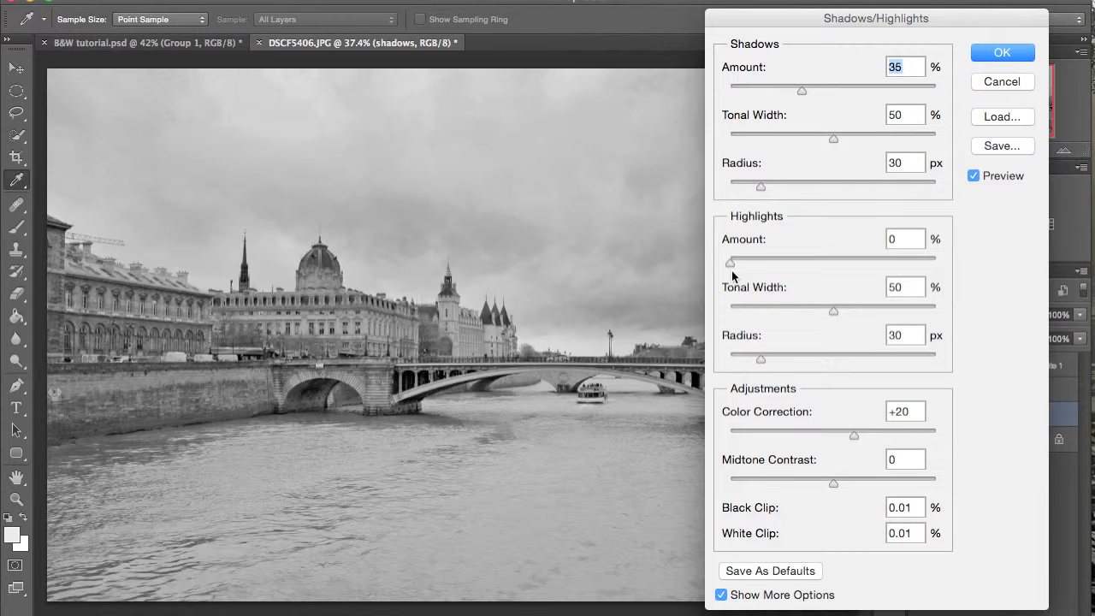
left_click(810, 135)
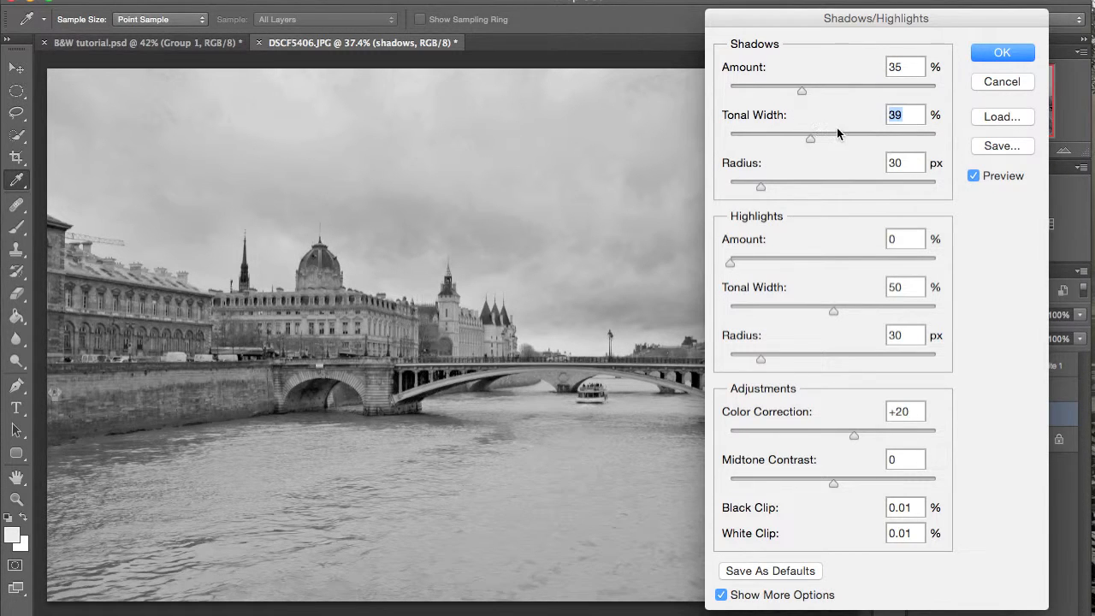
left_click(783, 184)
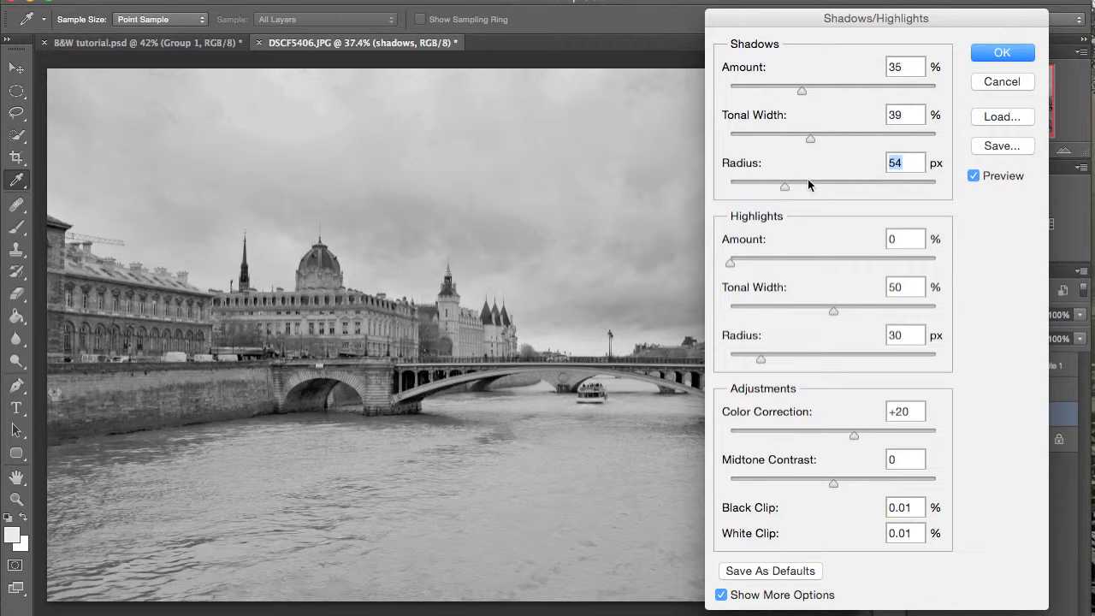
left_click(810, 181)
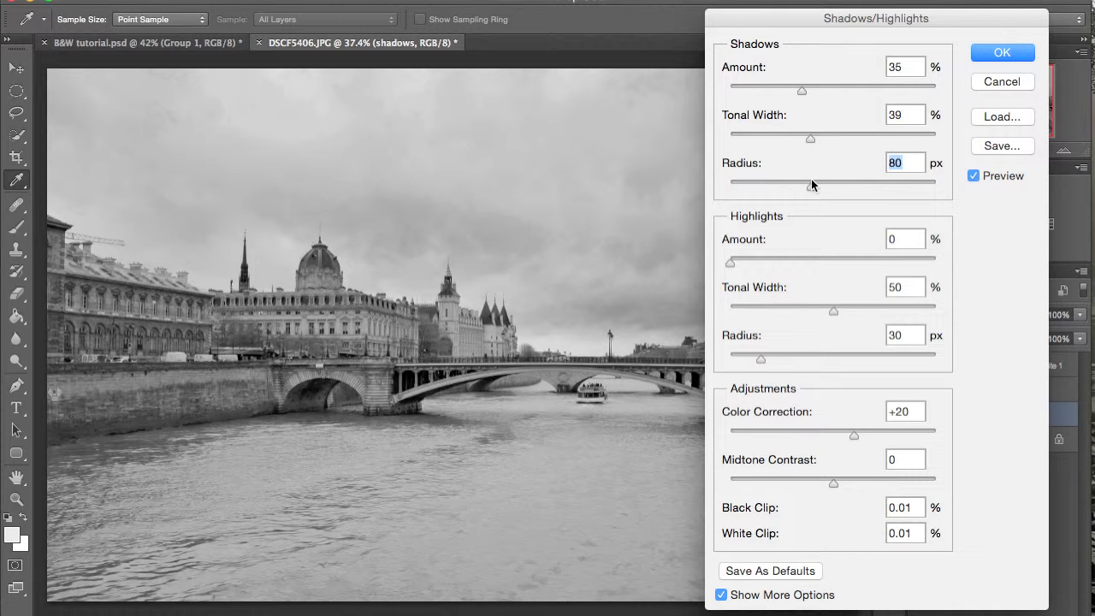
left_click(776, 87)
left_click(828, 138)
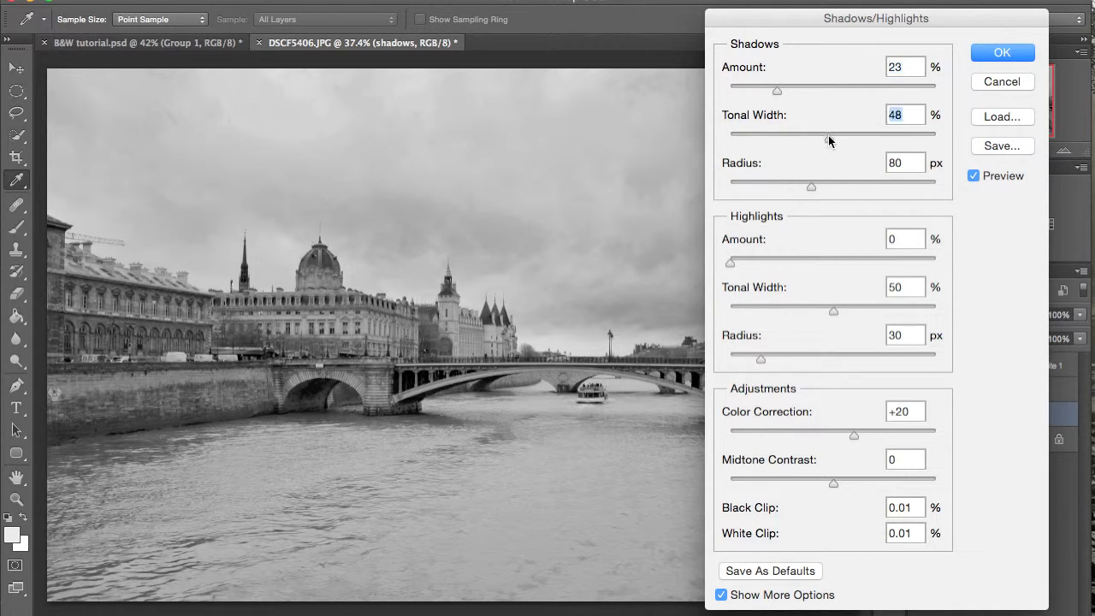
left_click(983, 56)
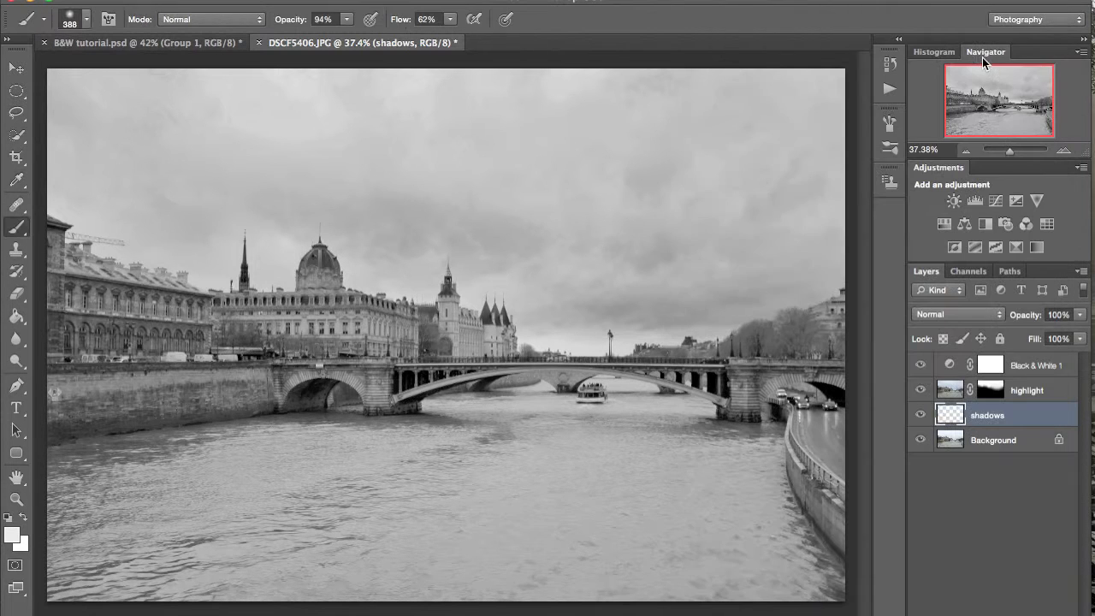
left_click(921, 415)
left_click(920, 415)
- Group the highlight and shadows layers and name the group "shadows and highlights"
left_click(1024, 395, "shift")
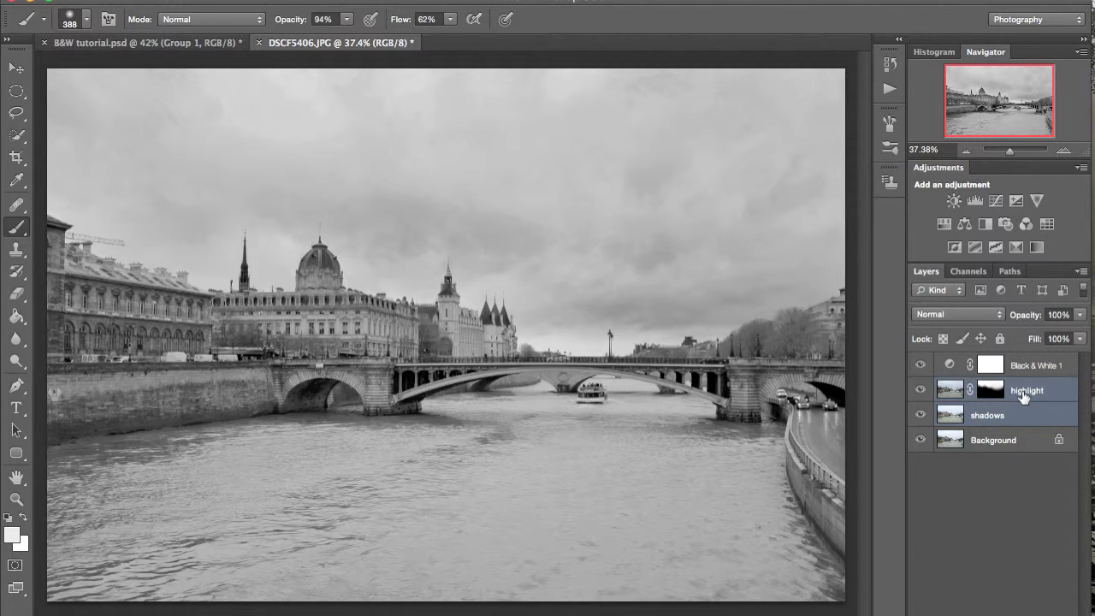
key("ctrl+g")
double_click(985, 387)
type("sha")
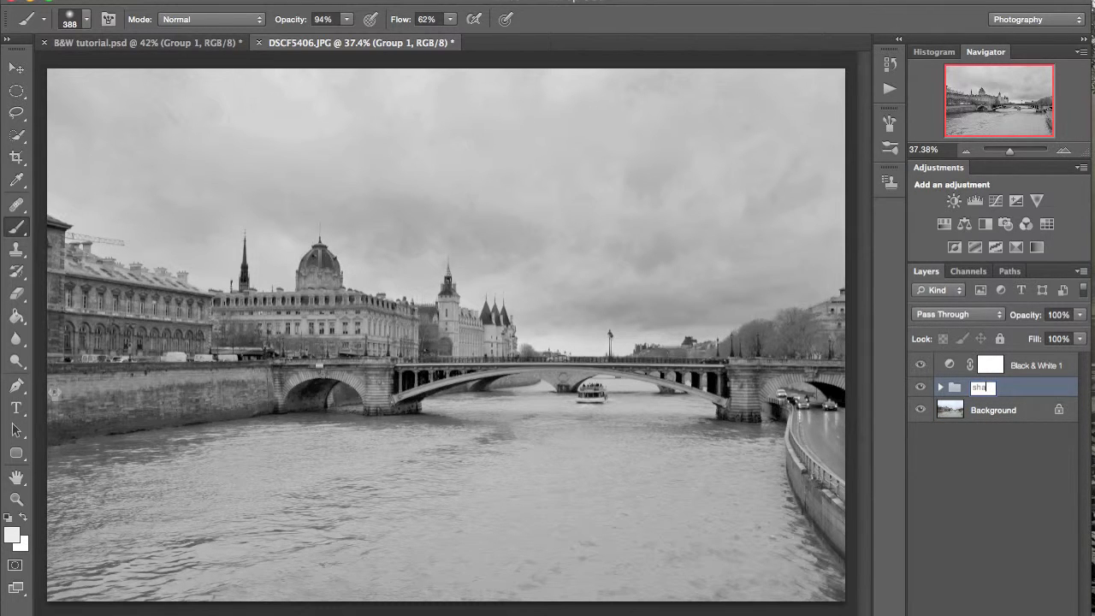
type("dows and highlights")
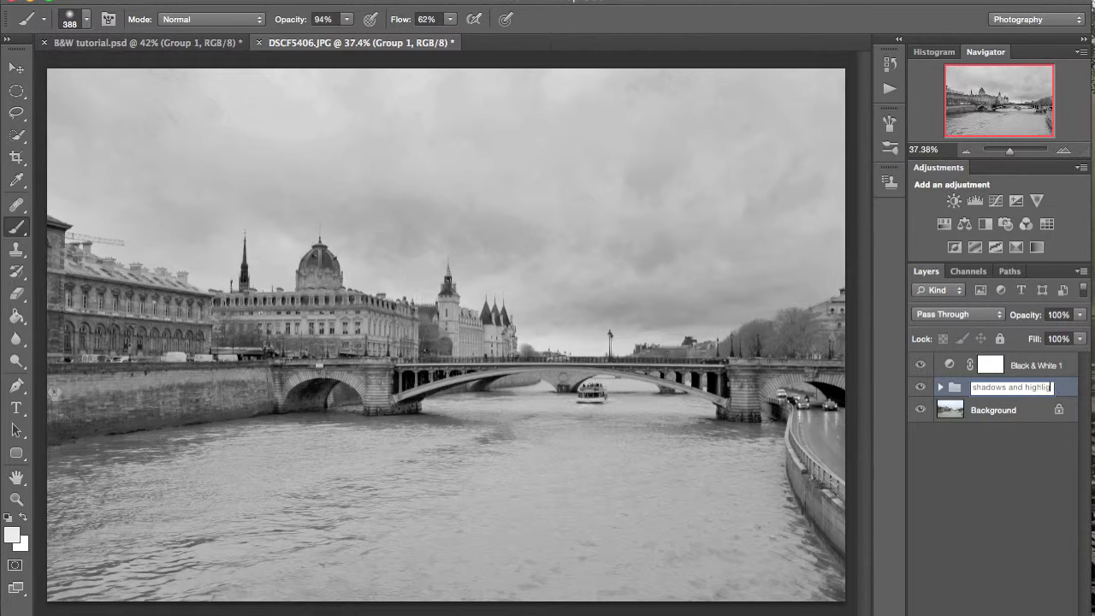
key("Return")
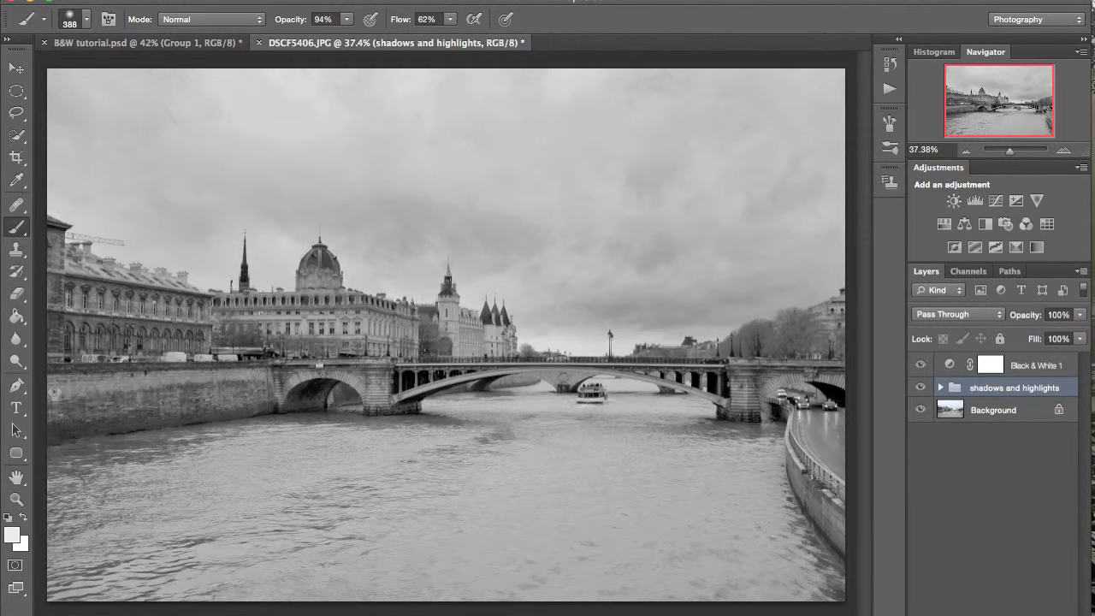
- Add a new layer above the Black & White adjustment and fill it with 50% gray
left_click(1026, 371)
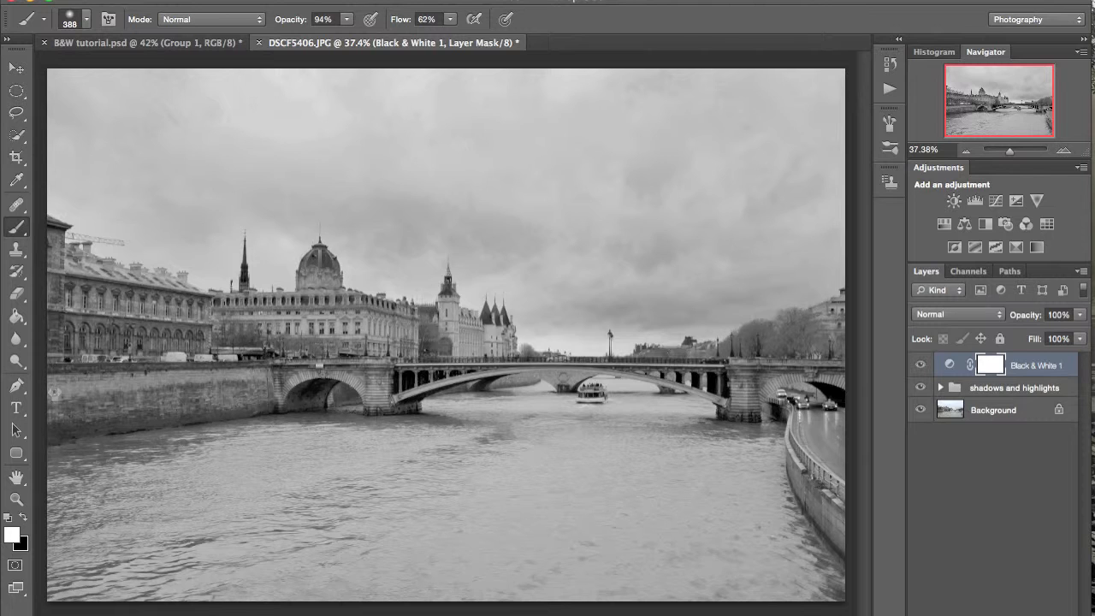
key("super+shift+alt+n")
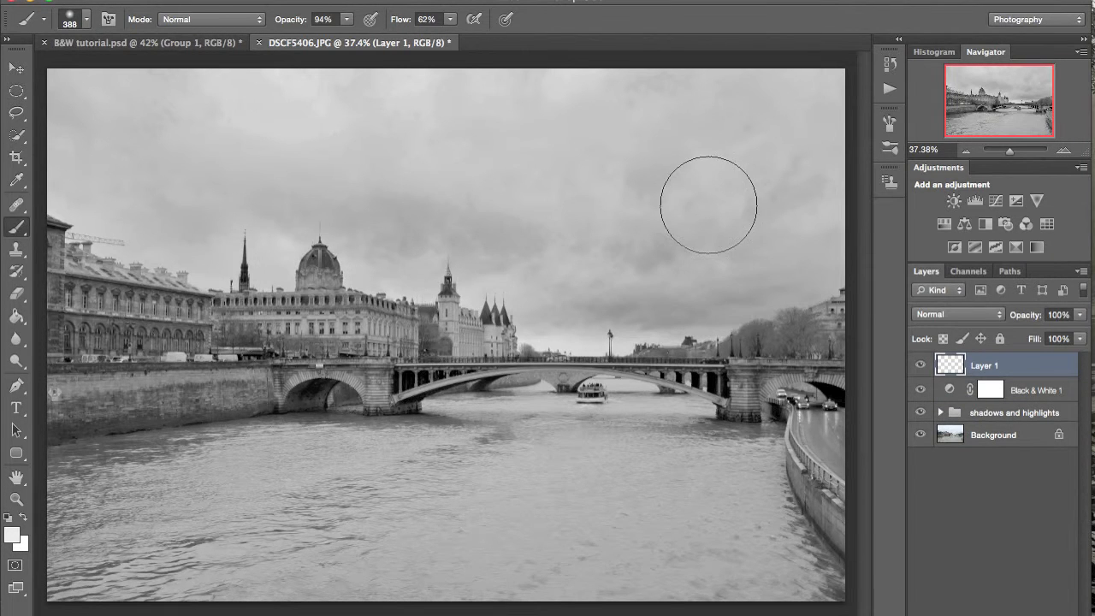
left_click(546, 0)
type("fill")
key("Down")
key("Down")
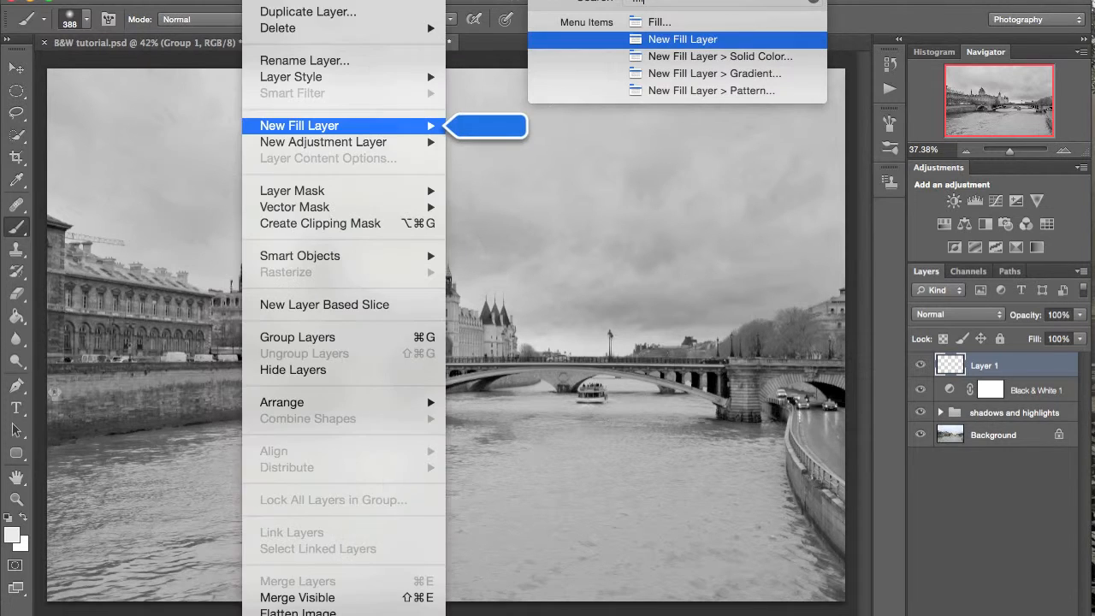
key("Escape")
left_click(545, 0)
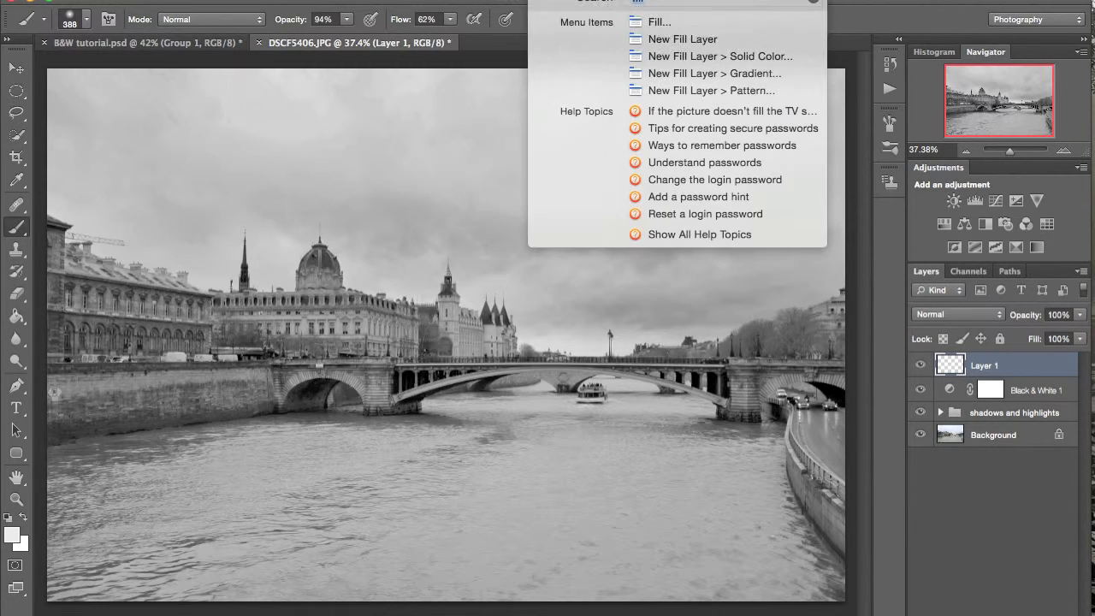
left_click(642, 24)
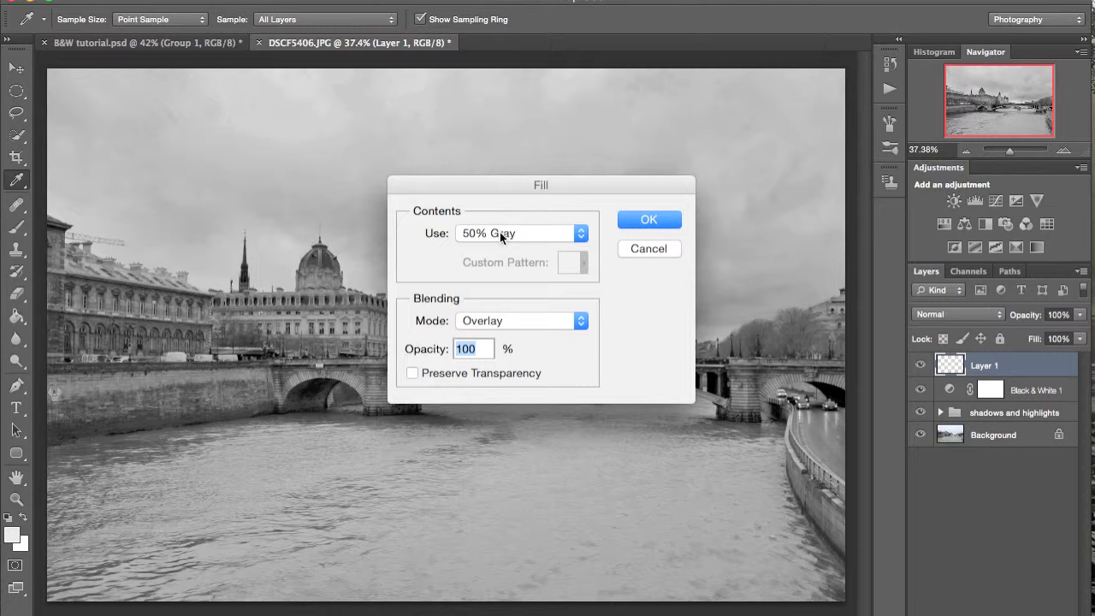
left_click(490, 235)
left_click(490, 235)
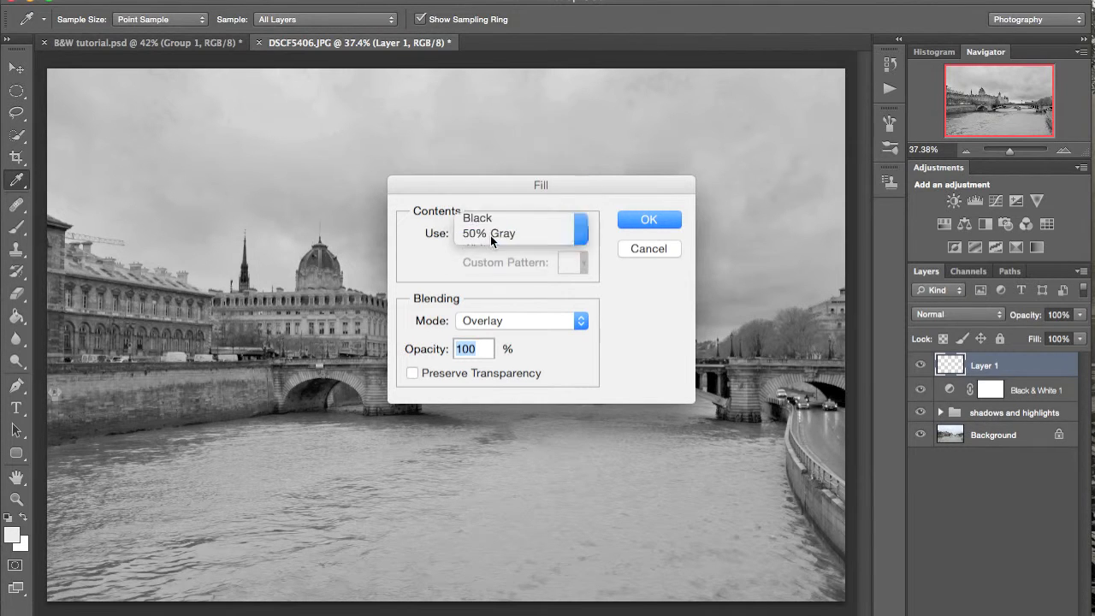
left_click(670, 219)
key("b")
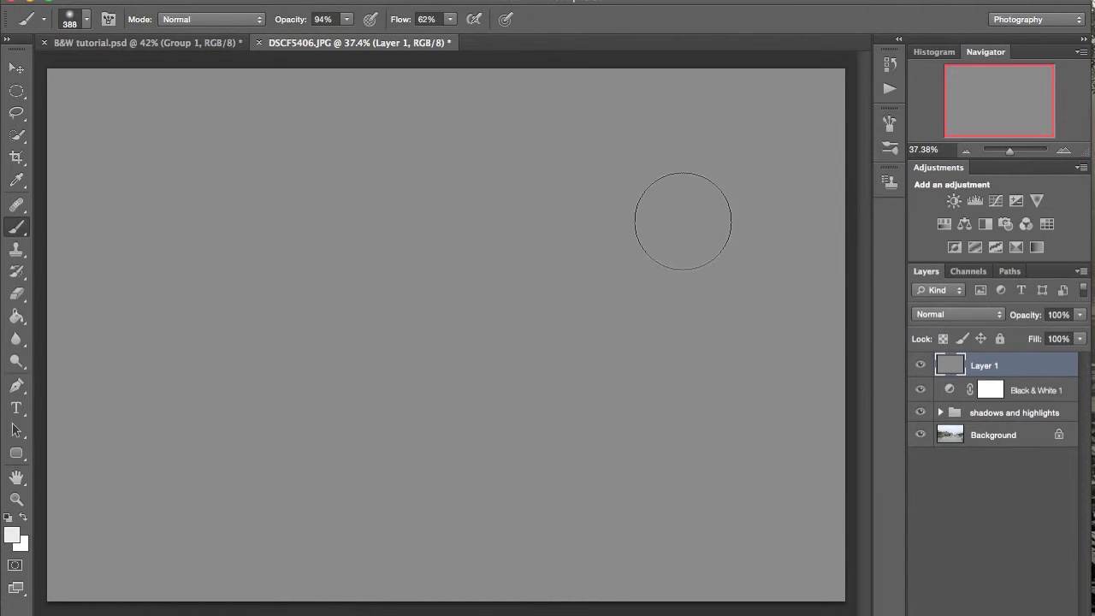
- Set the gray layer's blending mode to Overlay
left_click(968, 313)
key("o")
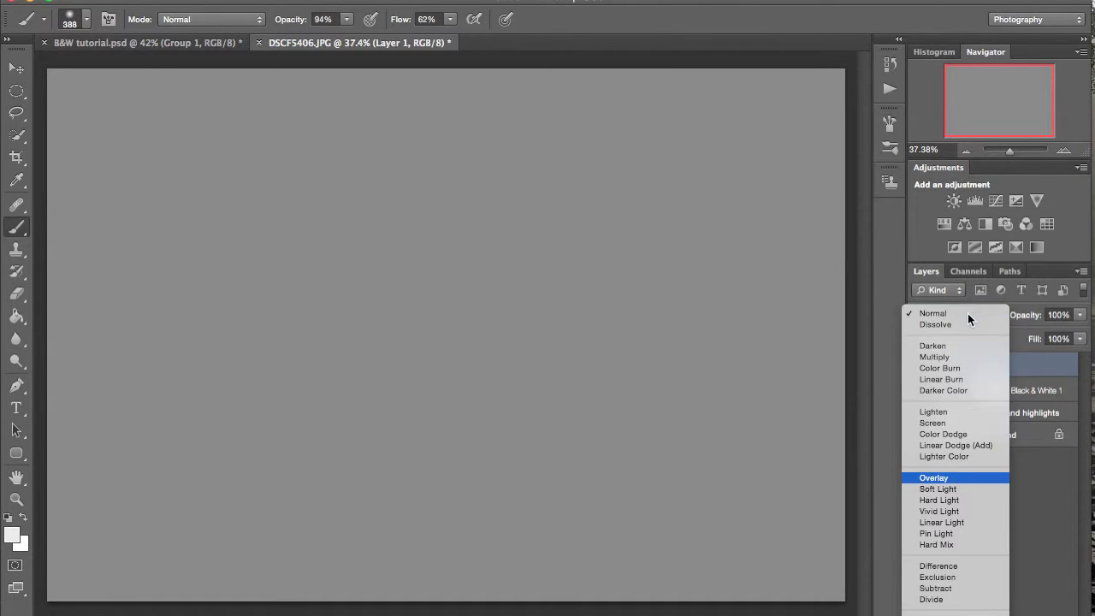
key("Return")
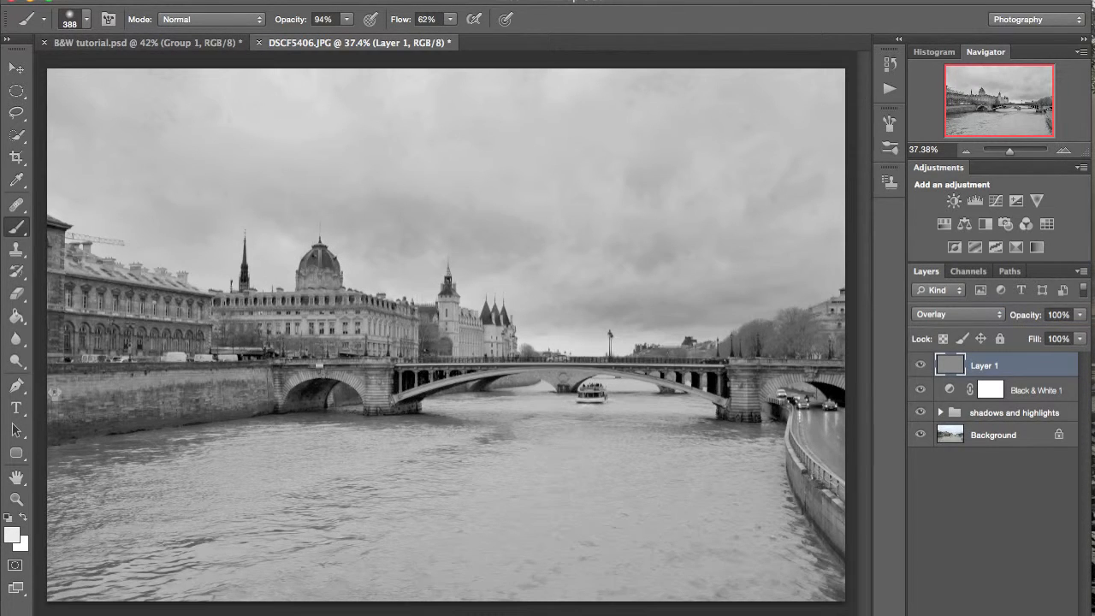
- Set up the Add Noise filter on the gray layer with a 9% amount, Gaussian distribution and monochromatic noise
key("super+shift+slash")
type("add")
key("Return")
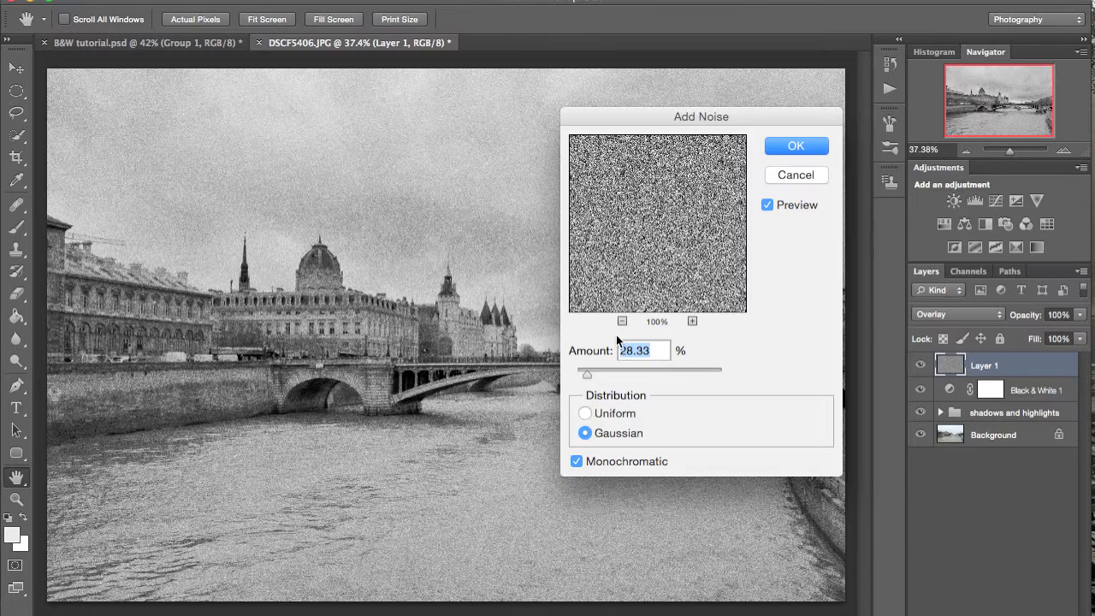
type("11")
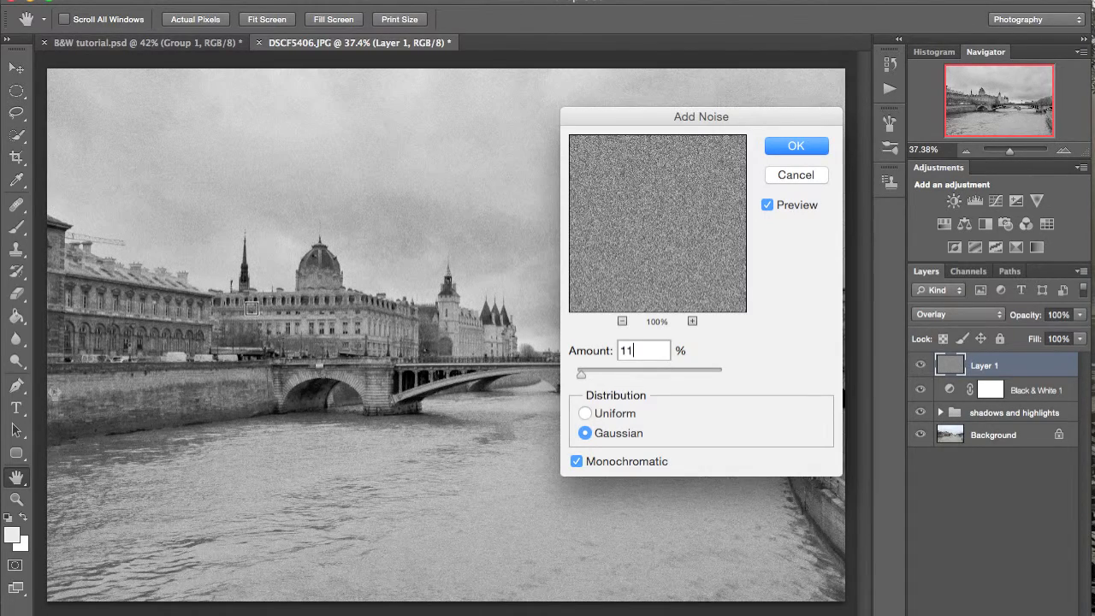
key("BackSpace")
key("BackSpace")
type("9")
- Inspect the noise preview on the buildings and sky at several magnifications and apply the filter
scroll(345, 296, "up", 10)
scroll(345, 296, "down", 3)
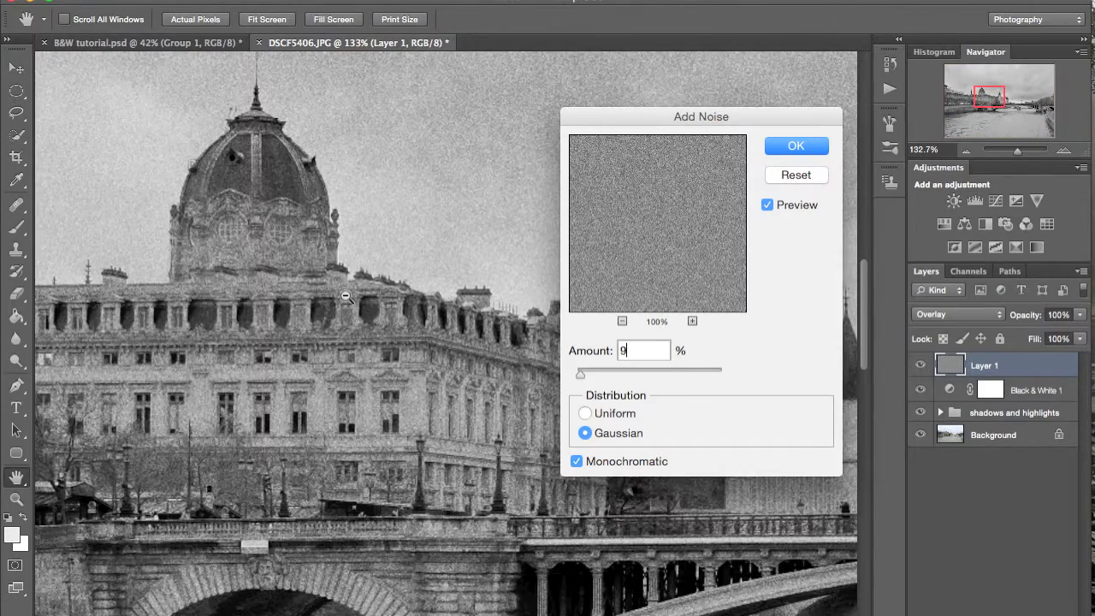
scroll(345, 296, "up", 5)
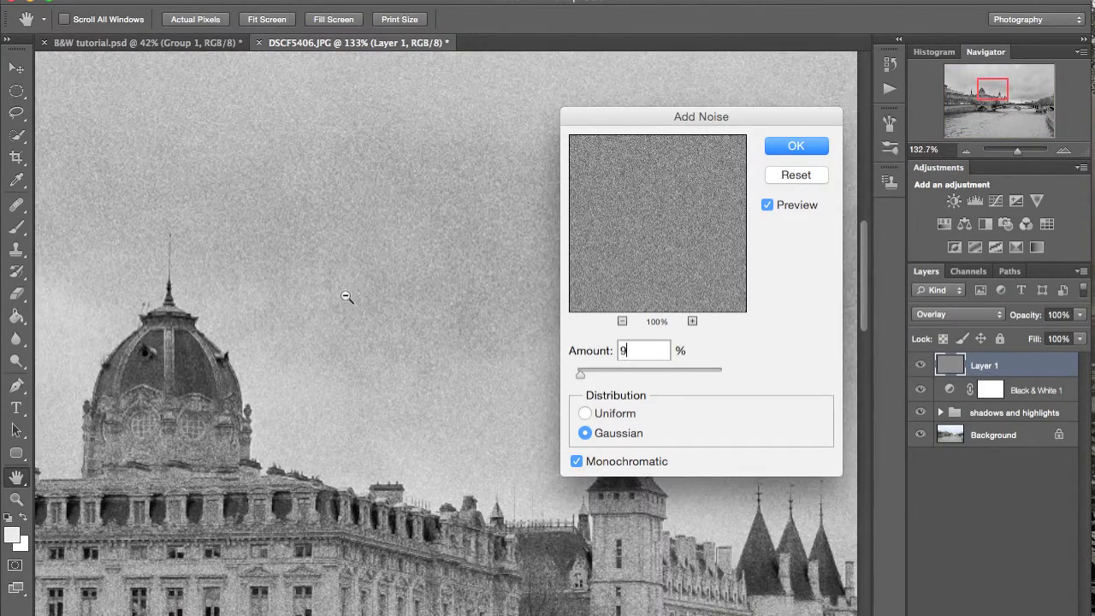
scroll(345, 296, "down", 8)
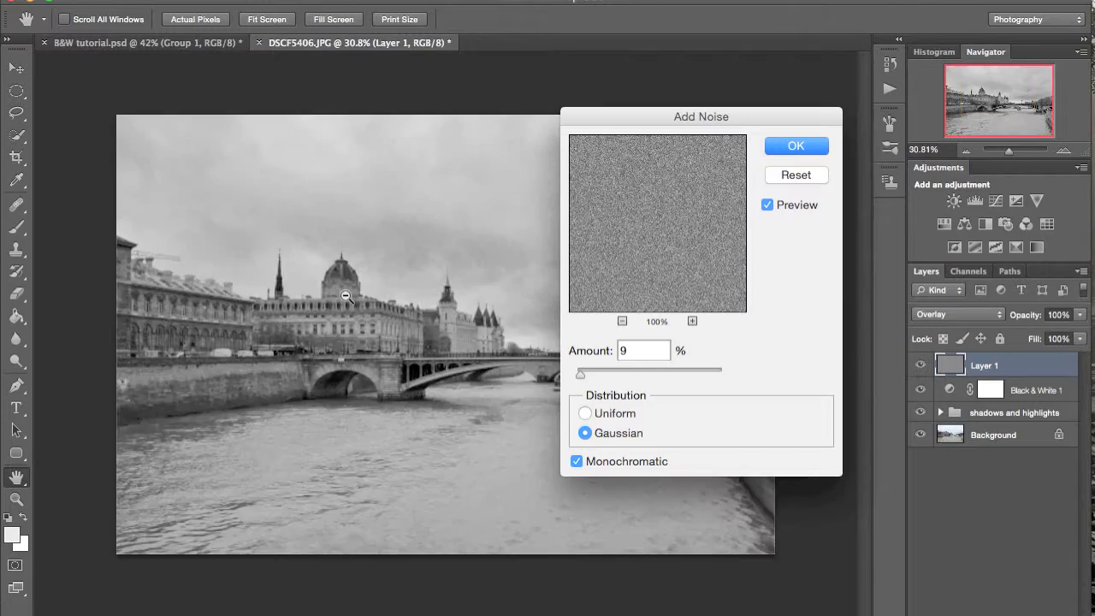
scroll(346, 296, "up", 3)
scroll(345, 296, "down", 3)
scroll(346, 296, "up", 2)
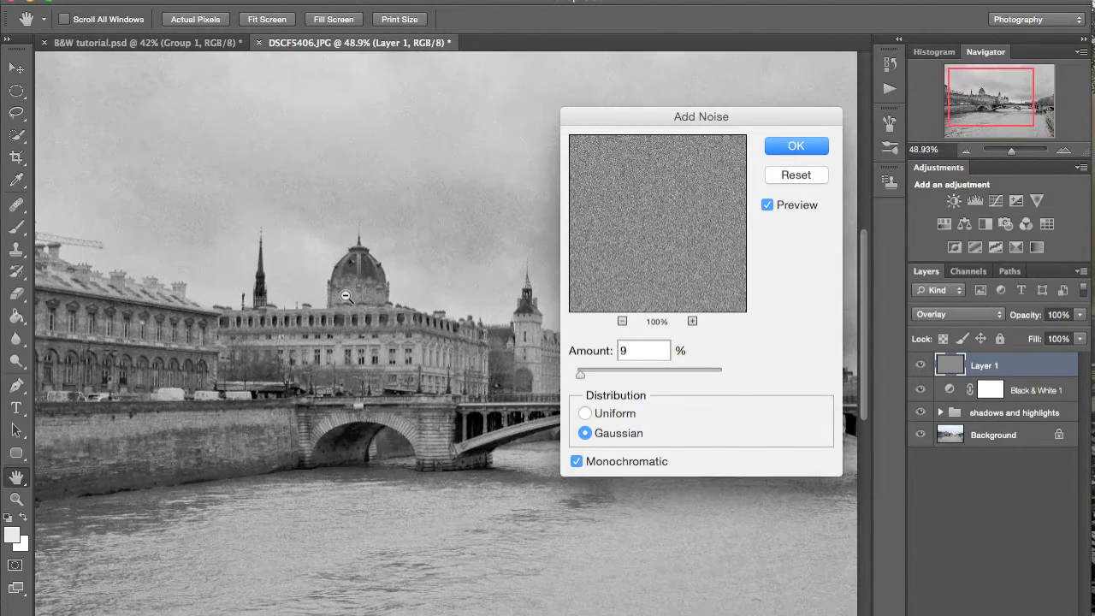
scroll(345, 296, "down", 1)
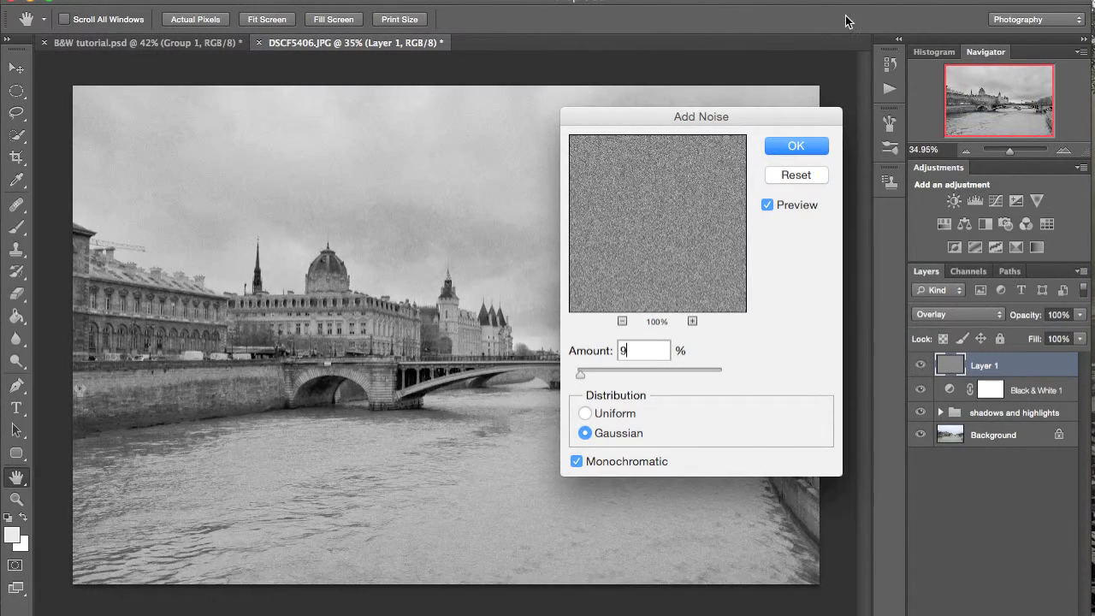
key("Return")
key("b")
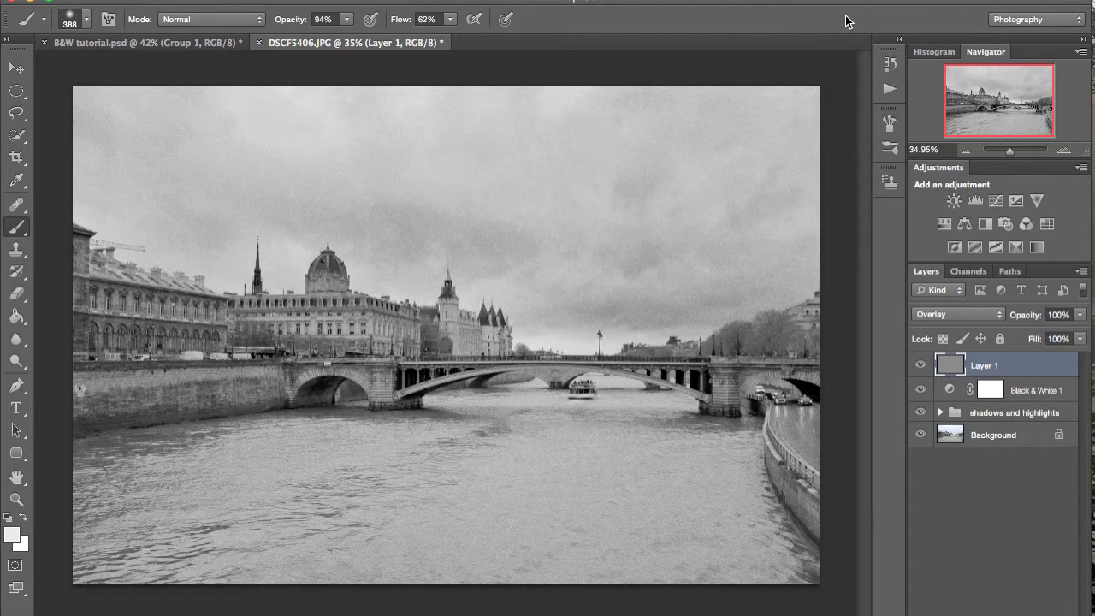
- Add a Levels adjustment above the Black & White layer with input levels of 7, 0.93 and 248
left_click(1028, 393)
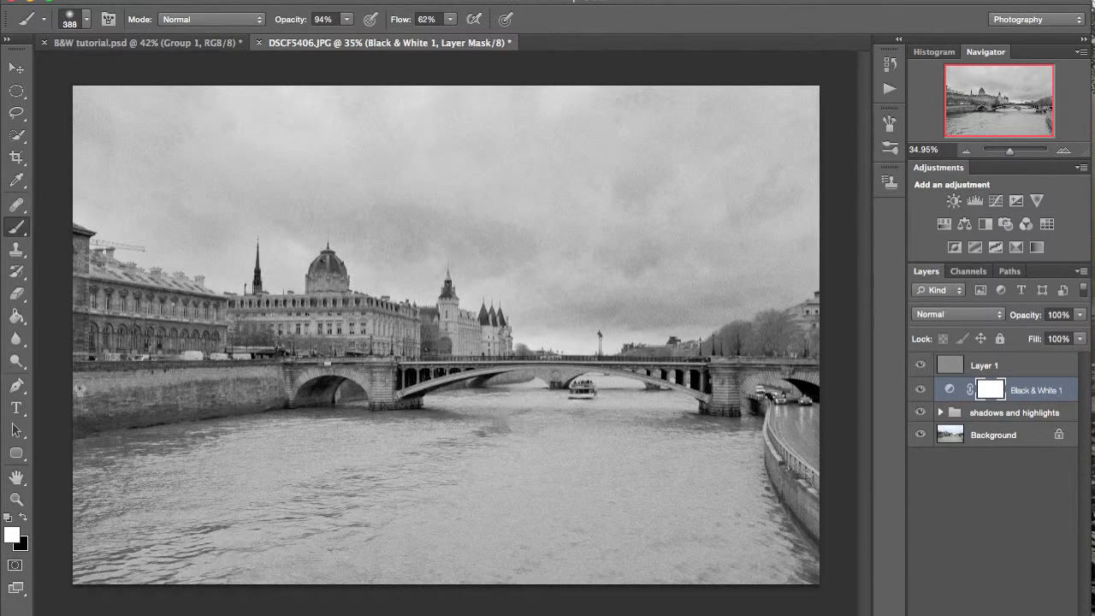
left_click(998, 614)
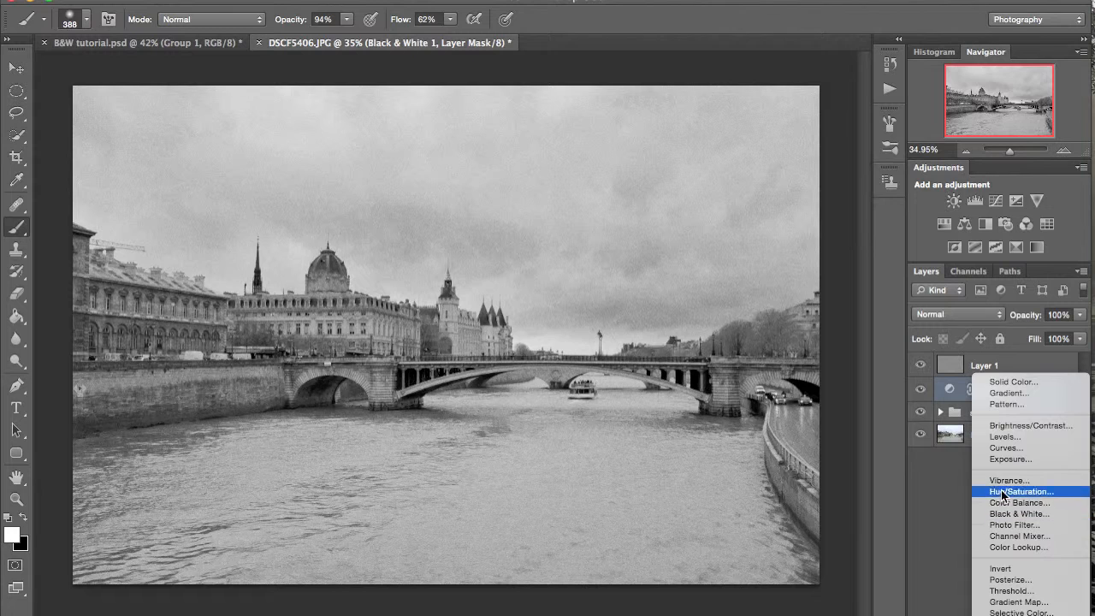
left_click(1015, 438)
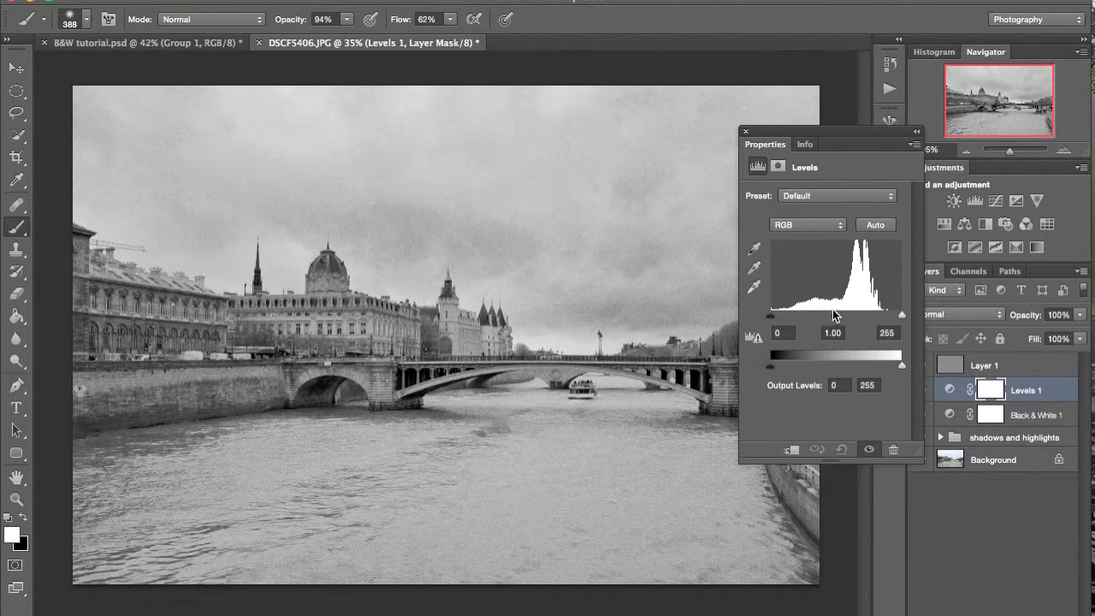
left_click_drag(902, 317, 894, 319)
left_click_drag(832, 318, 842, 317)
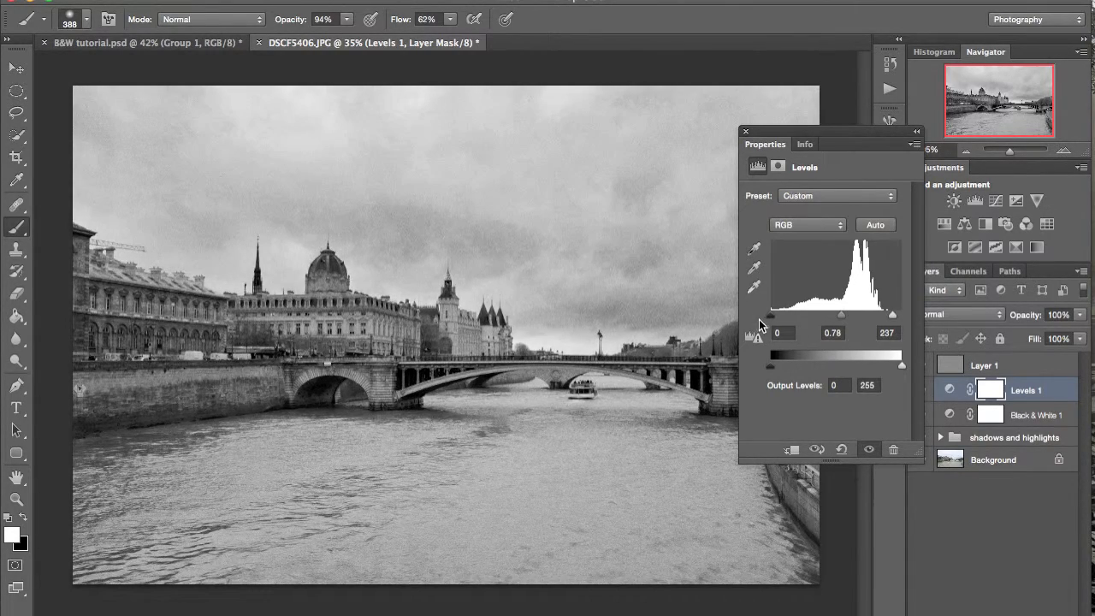
left_click_drag(768, 321, 775, 321)
left_click_drag(843, 313, 837, 313)
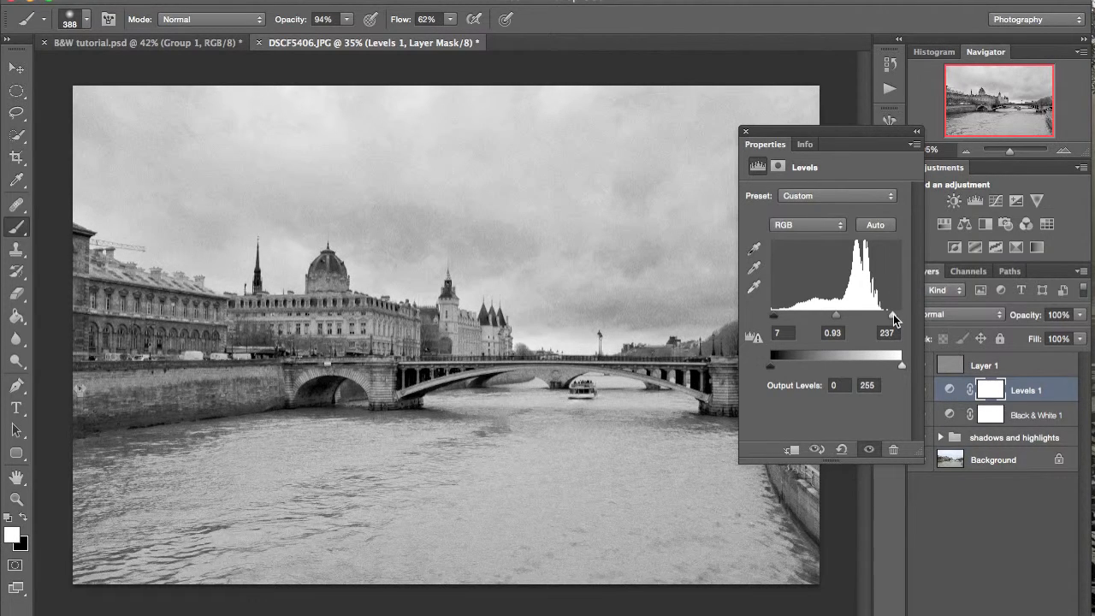
left_click_drag(894, 320, 898, 319)
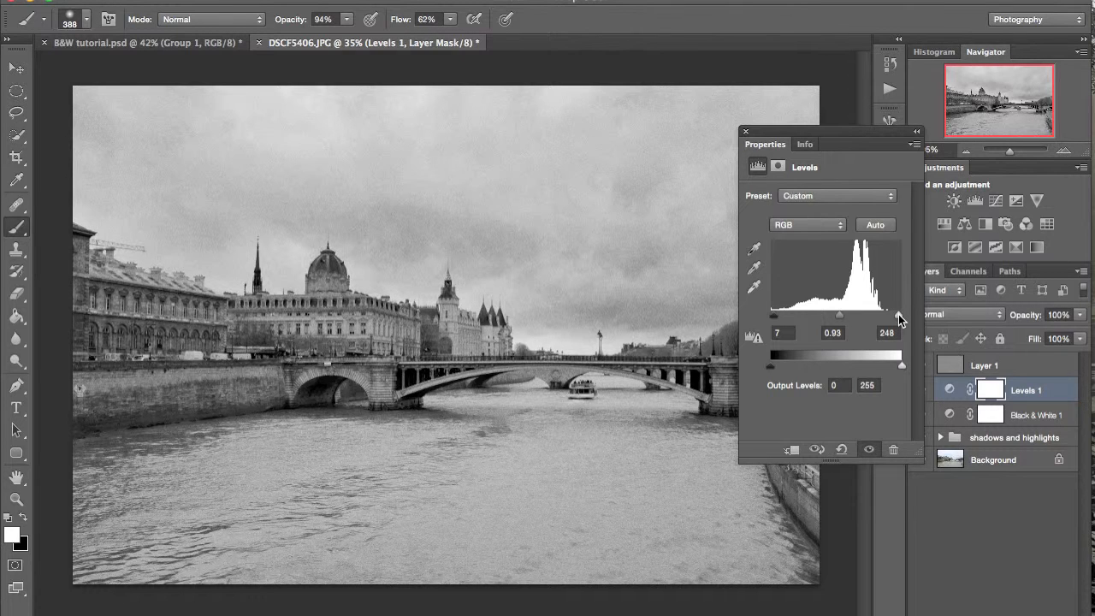
left_click(916, 131)
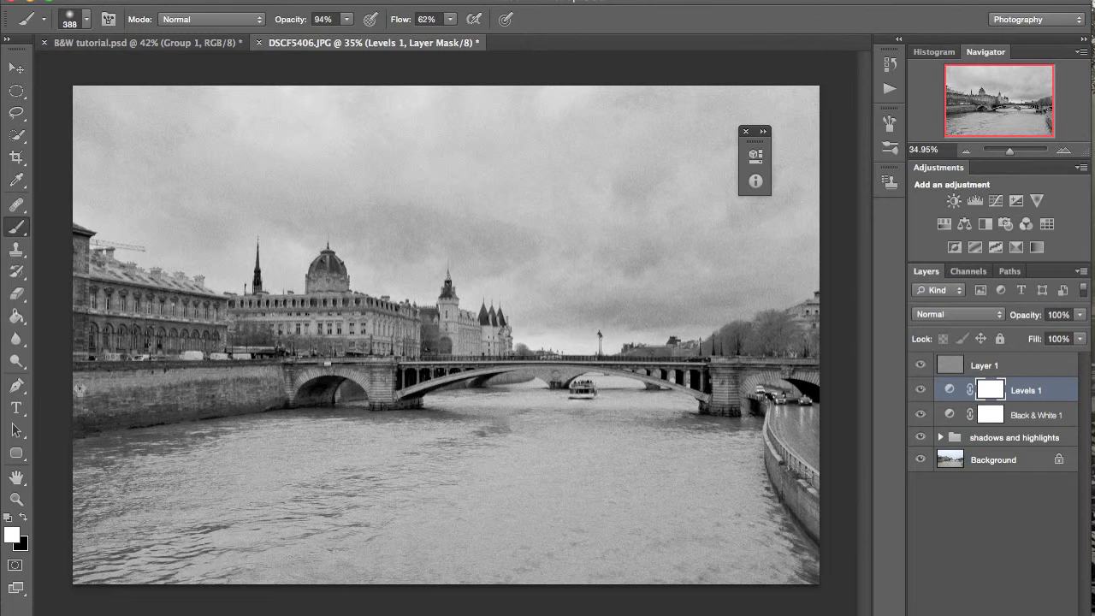
- Add a second Levels adjustment above the first, lower its white input level to 238 and fine-tune the midtones
left_click(992, 614)
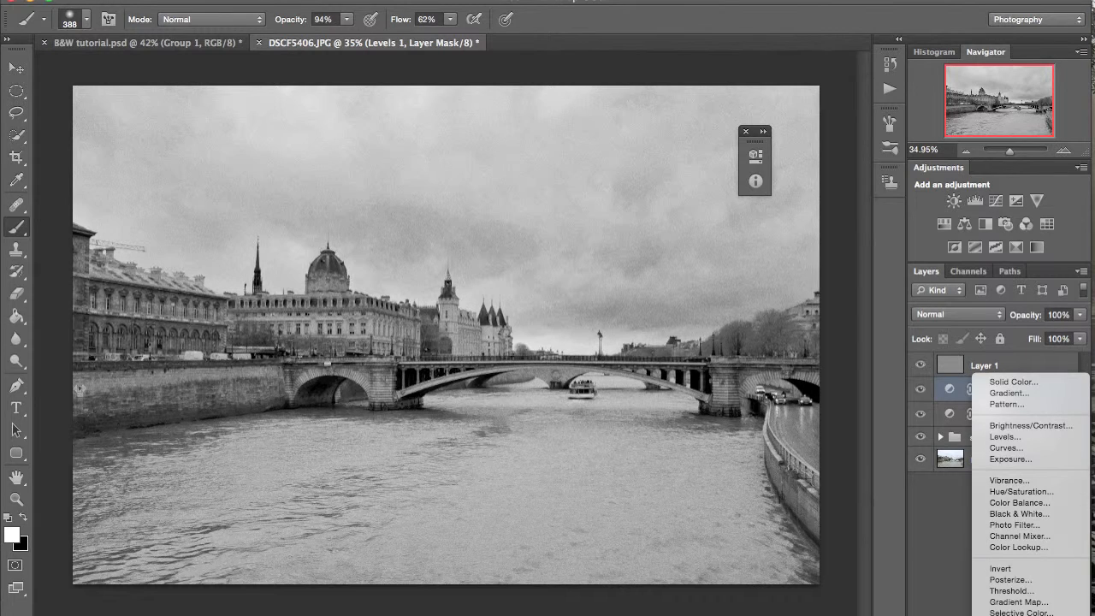
left_click(1001, 437)
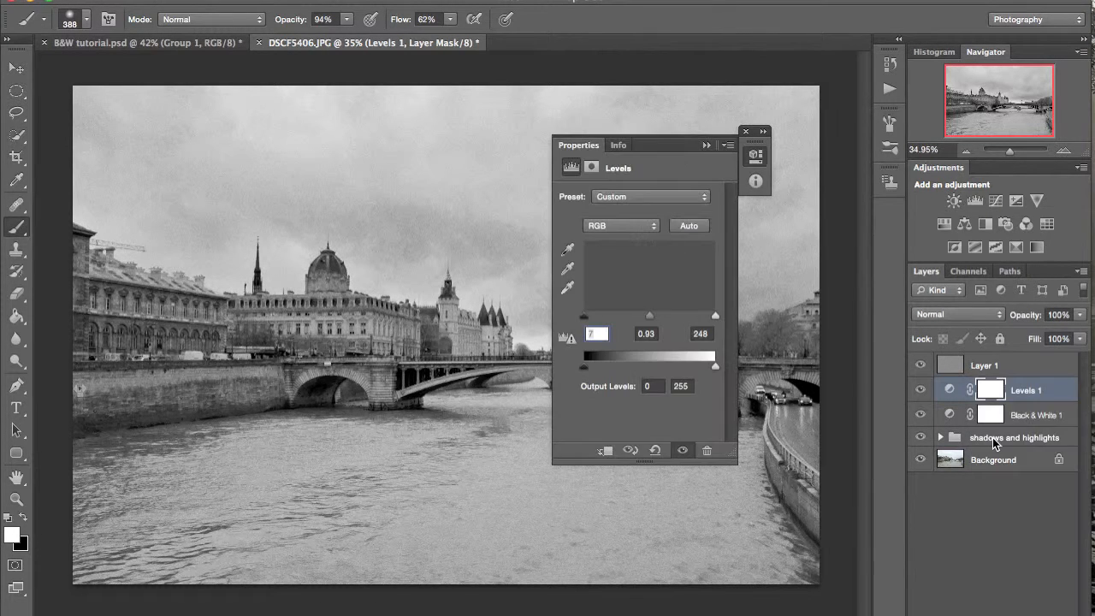
left_click_drag(714, 313, 706, 315)
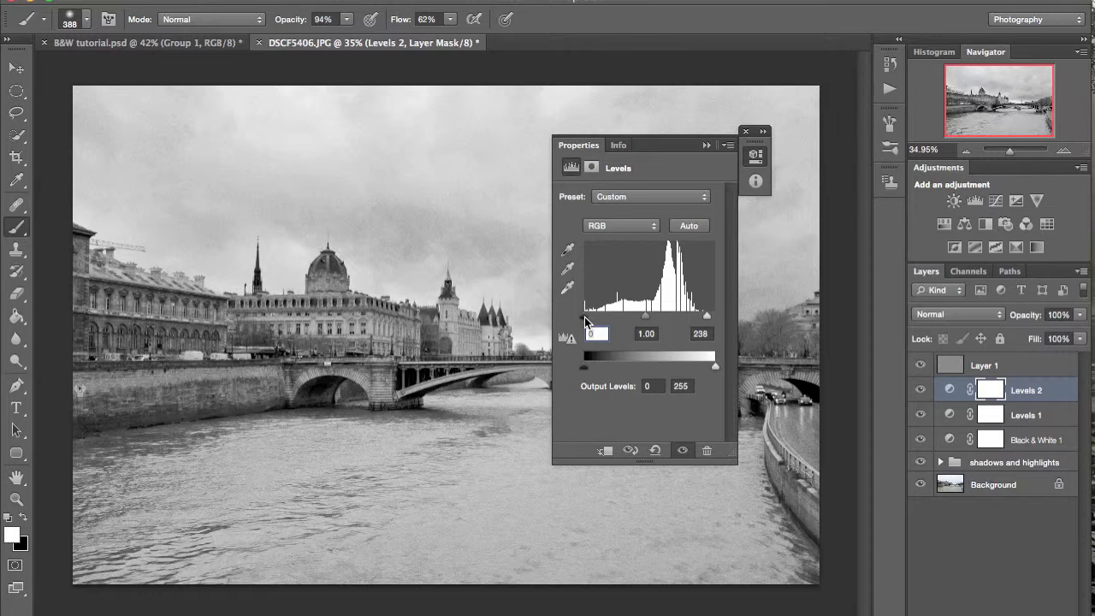
left_click_drag(634, 318, 645, 323)
left_click(706, 146)
- Group the two Levels adjustments and name the group "levels"
left_click(1026, 415, "shift")
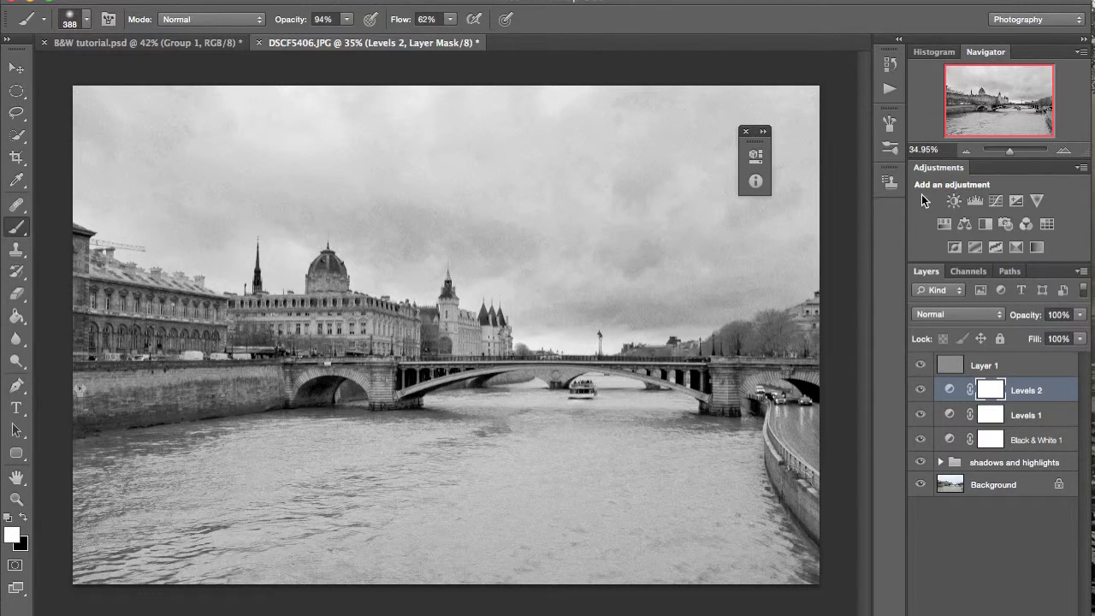
key("ctrl+g")
double_click(985, 387)
type("leve")
key("Return")
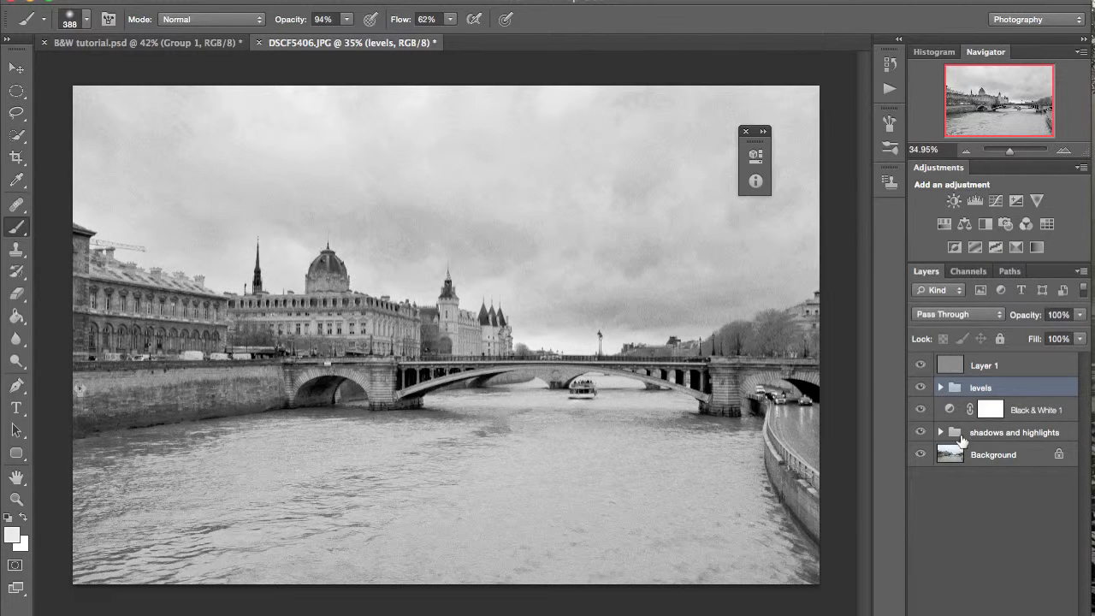
- Add a Curves adjustment above the levels group and darken the image with a curve point at input 152, output 81
left_click(999, 614)
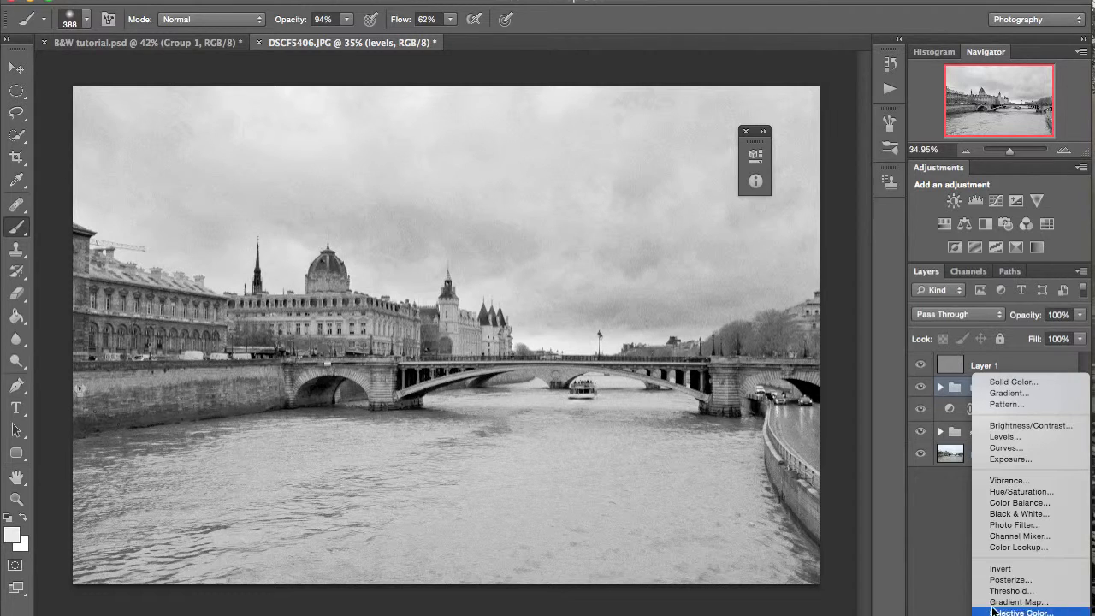
left_click(1019, 446)
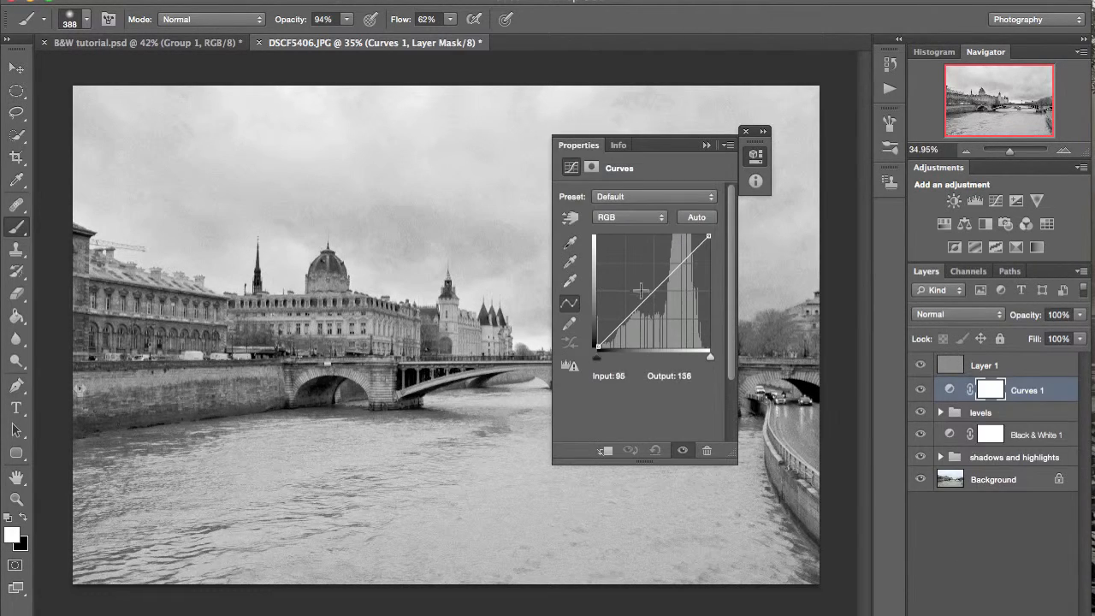
left_click(649, 301)
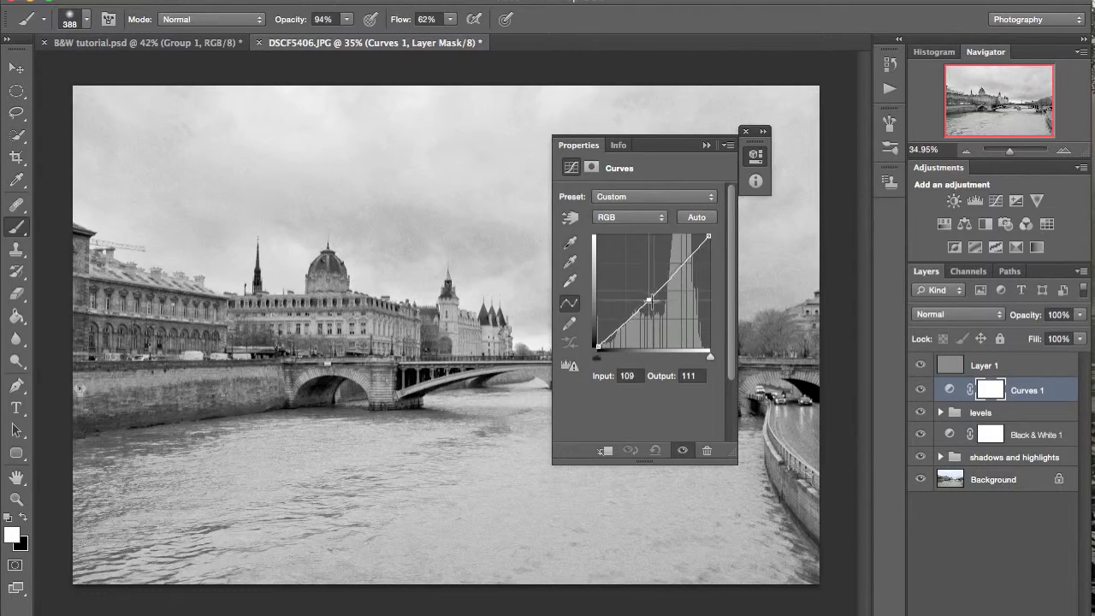
left_click_drag(649, 301, 664, 312)
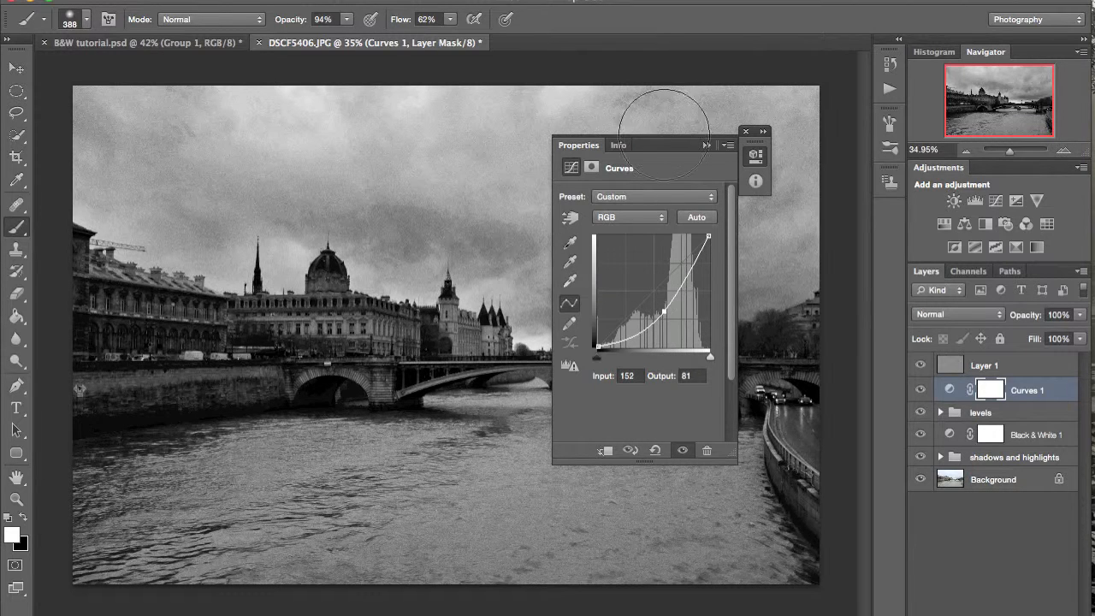
left_click(706, 145)
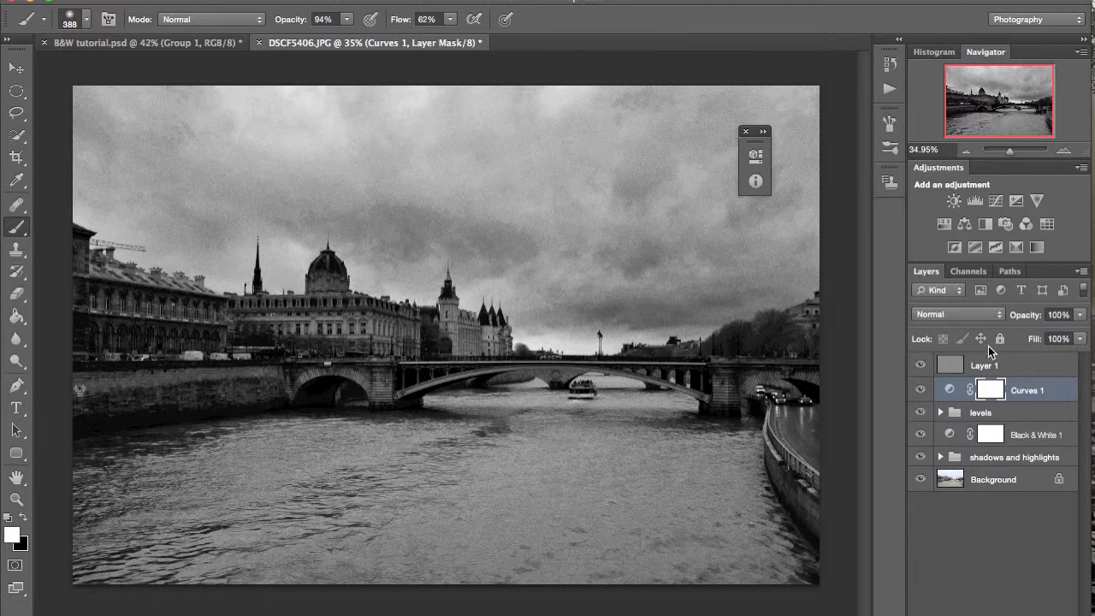
- Rename the Curves adjustment layer as "burning sky"
double_click(1020, 391)
type("b")
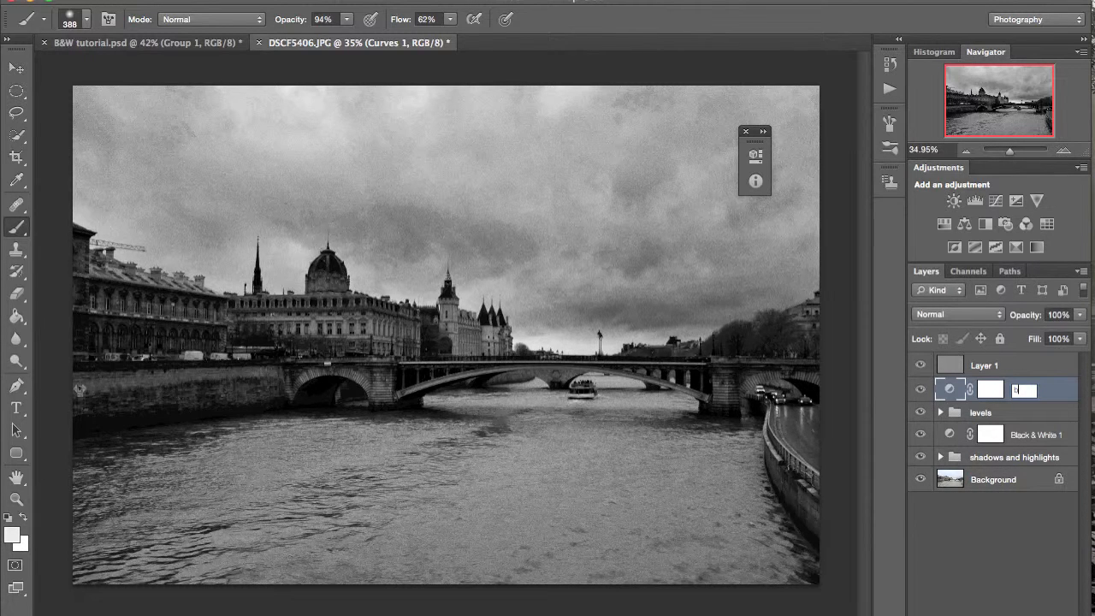
type("runing sky")
key("Return")
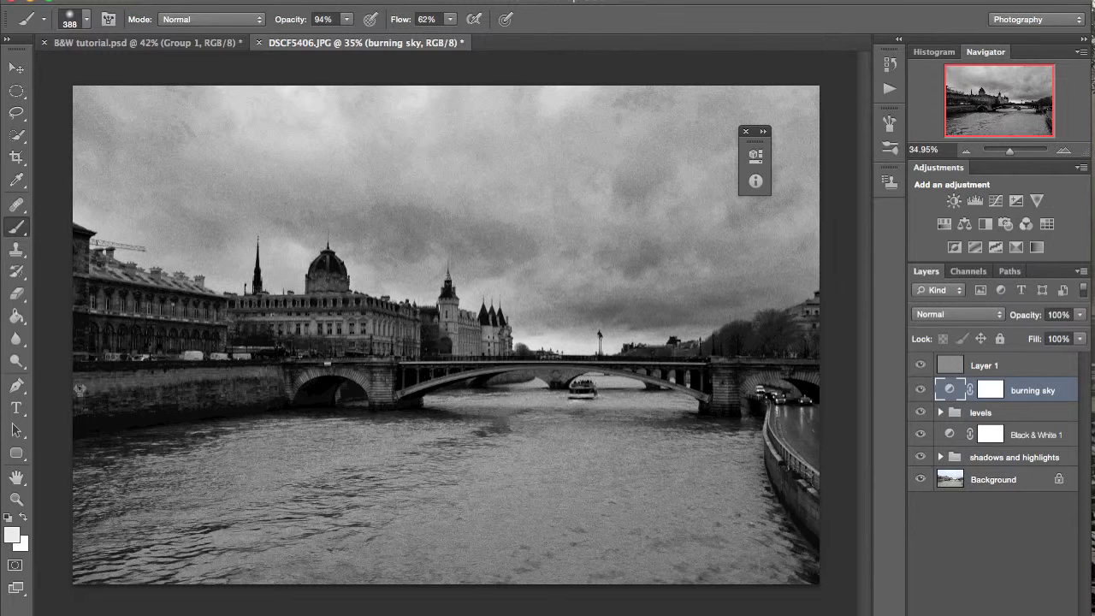
- Copy the highlight layer's mask onto the "burning sky" adjustment, replacing its mask, and compare the image with and without the adjustment
left_click(939, 456)
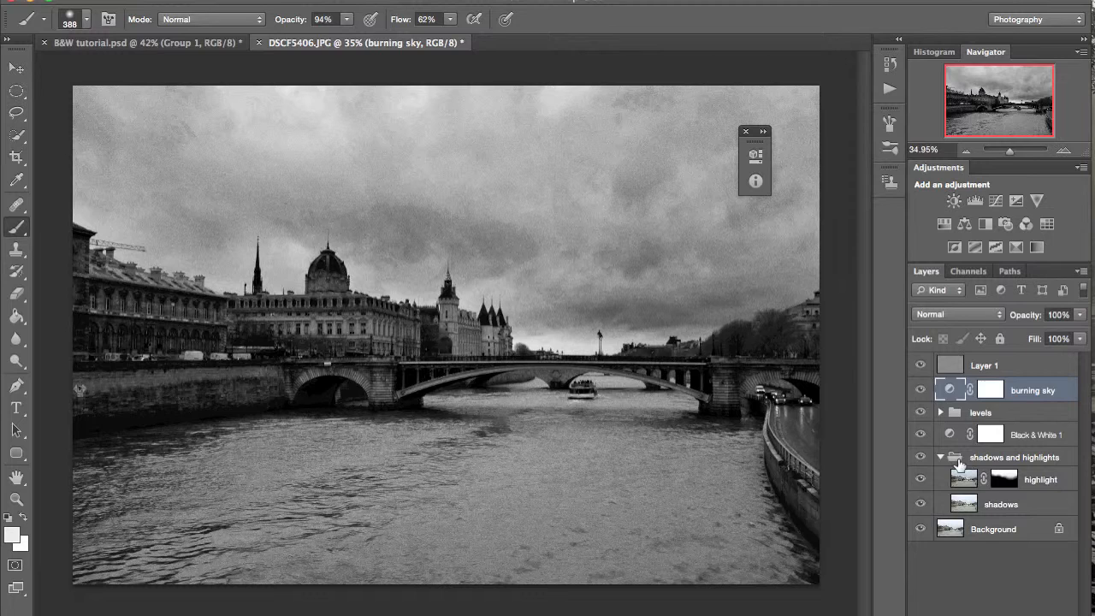
left_click_drag(992, 413, 989, 392)
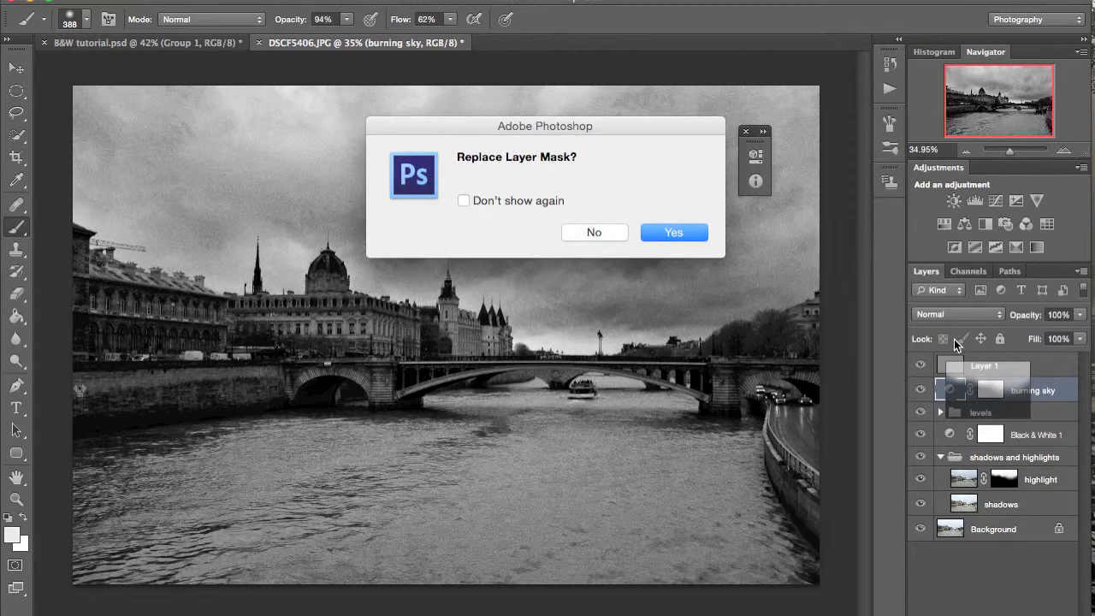
key("Return")
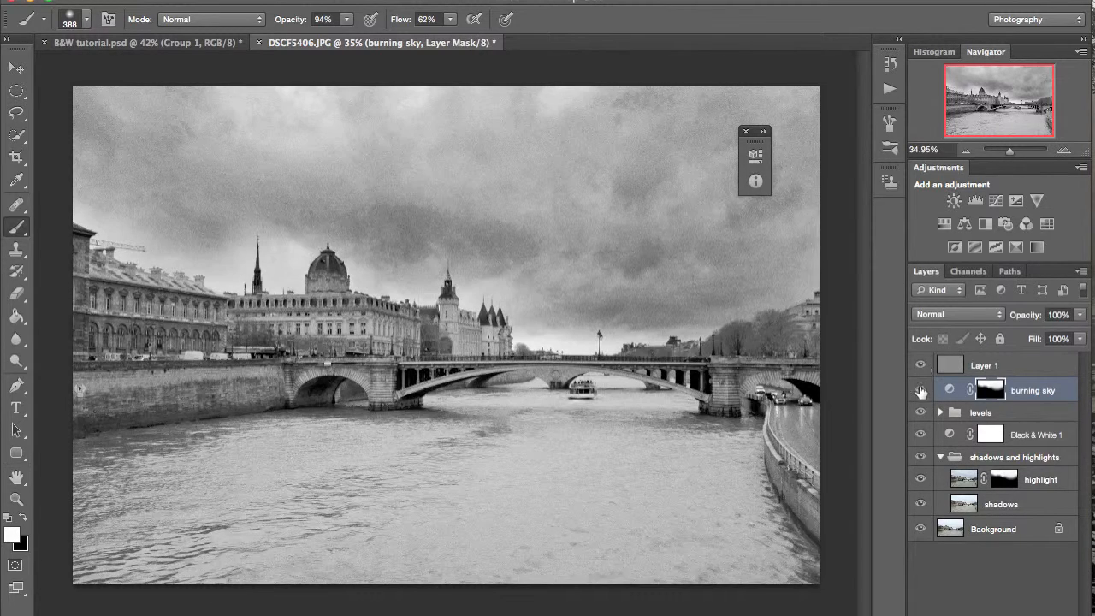
left_click(920, 390)
left_click(920, 390)
- Paint white on the "burning sky" mask along the horizon and rooflines to extend the darkening over the sky near the buildings
scroll(540, 309, "up", 5)
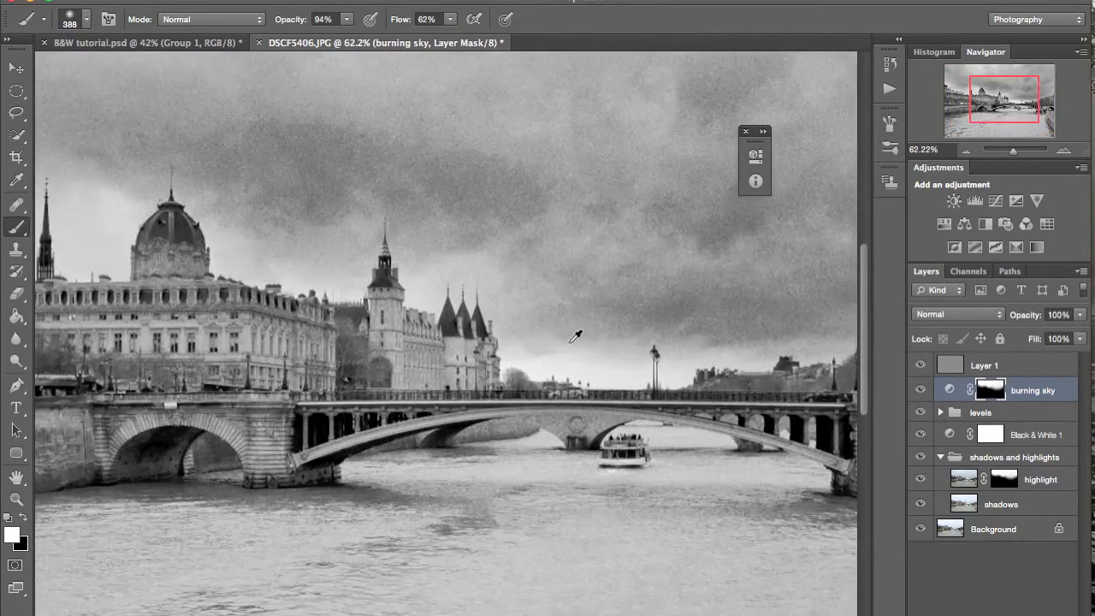
mouse_move(646, 324)
left_mouse_down()
mouse_move(594, 313)
mouse_move(561, 366)
mouse_move(520, 293)
left_mouse_up()
mouse_move(426, 260)
left_mouse_down()
mouse_move(397, 269)
mouse_move(444, 285)
left_mouse_up()
mouse_move(334, 276)
left_mouse_down()
mouse_move(176, 270)
mouse_move(184, 226)
left_mouse_up()
left_click_drag(184, 229, 589, 249)
mouse_move(434, 268)
left_mouse_down()
mouse_move(401, 197)
mouse_move(352, 267)
mouse_move(78, 176)
left_mouse_up()
scroll(535, 271, "down", 20)
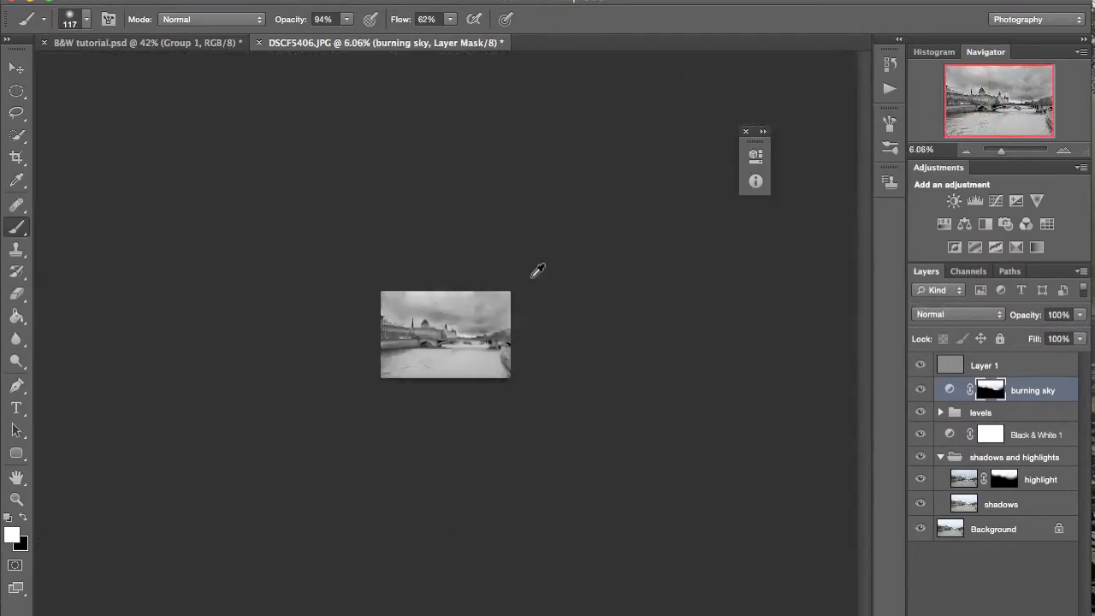
- Paint black with a 56 px brush on the "burning sky" mask over the distant rooftop beyond the bridge
scroll(535, 271, "up", 15)
key("x")
scroll(711, 346, "up", 20)
left_click_drag(321, 248, 375, 339)
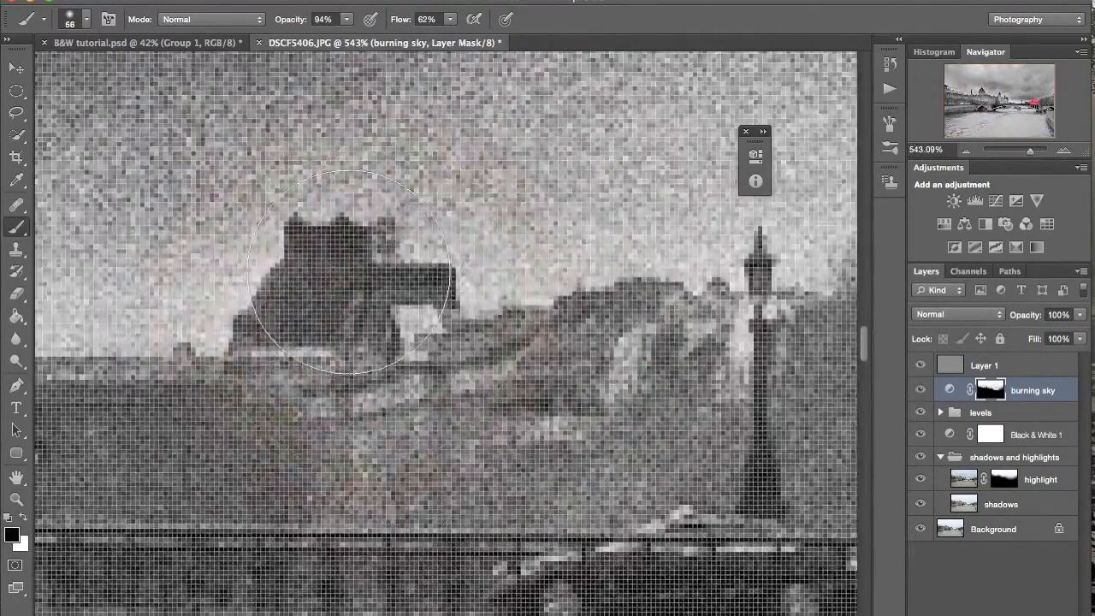
scroll(383, 328, "down", 20)
- Add a Curves adjustment above "burning sky" and darken the image with a curve point at input 123, output 81
left_click(997, 613)
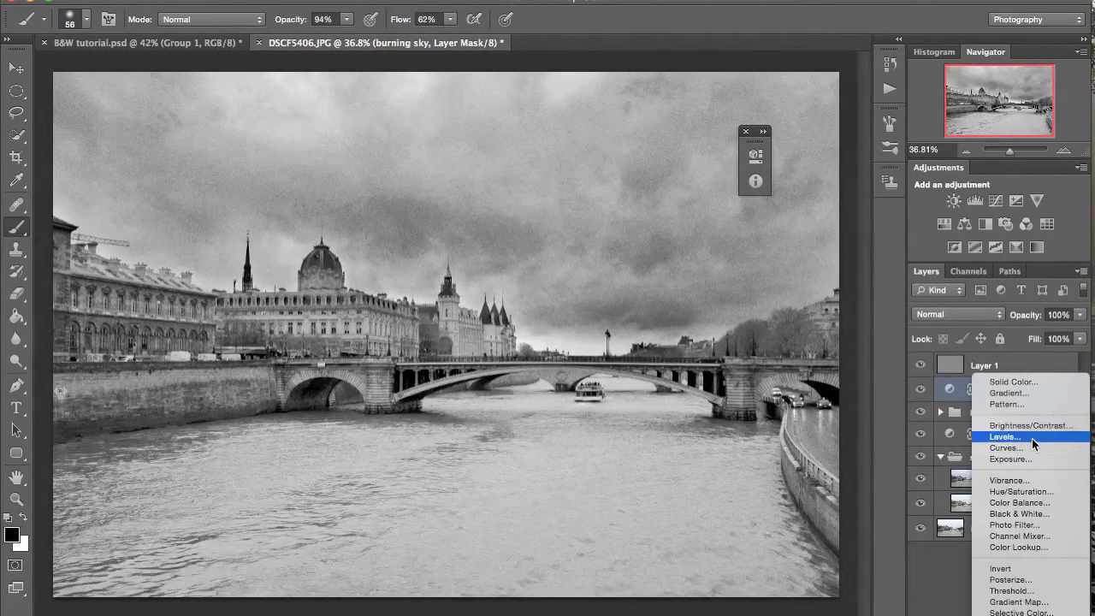
left_click(1032, 447)
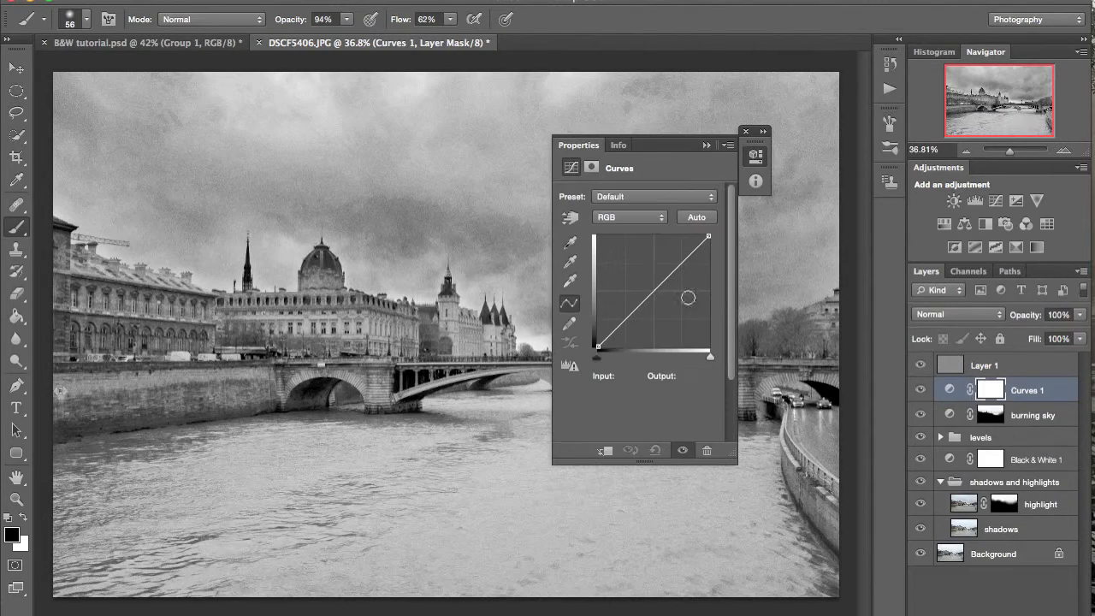
mouse_move(651, 294)
left_mouse_down()
mouse_move(658, 320)
mouse_move(651, 312)
left_mouse_up()
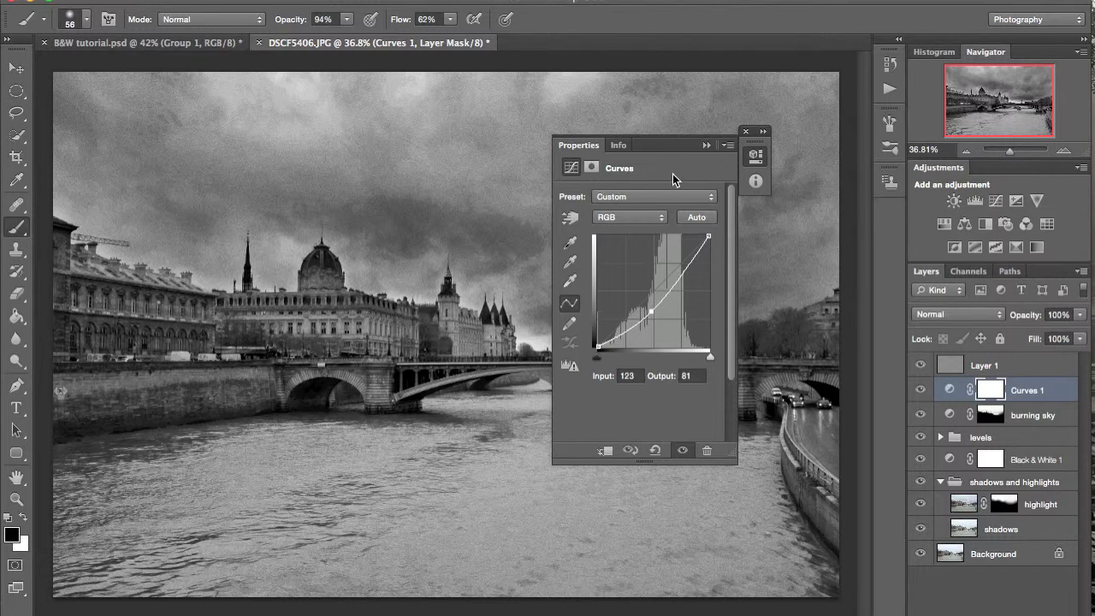
left_click(705, 145)
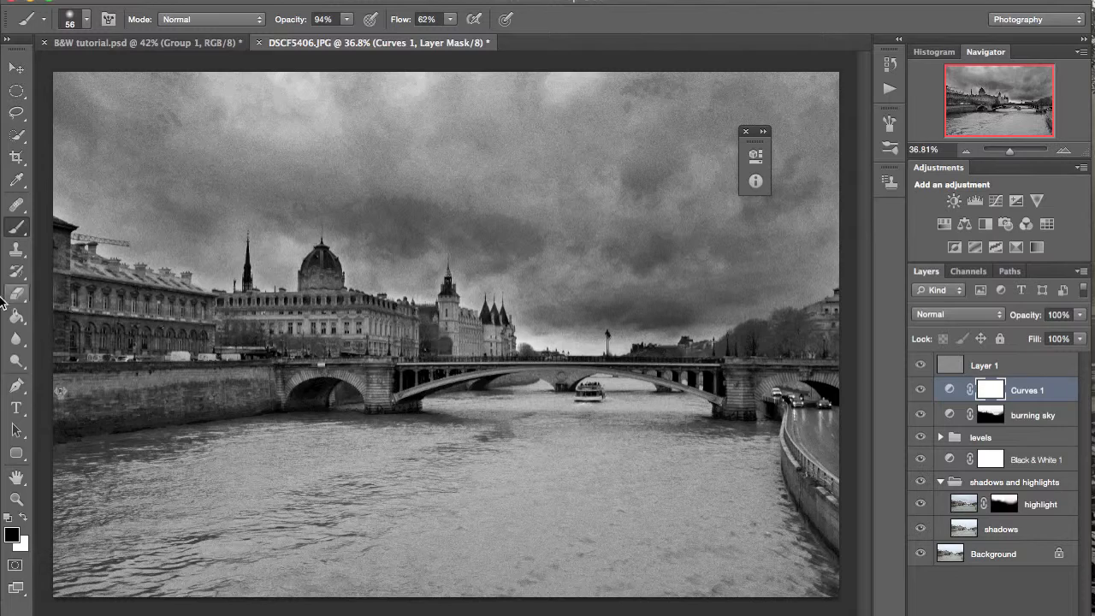
- Try a gradient from the river up to the skyline on the new Curves mask and make the mask solid black
key("g")
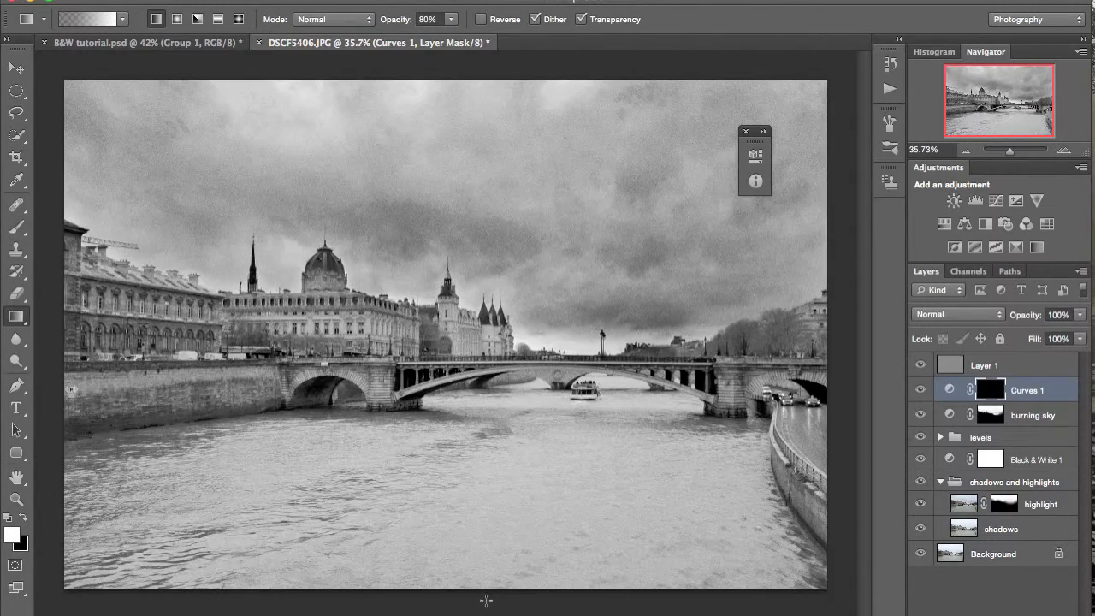
left_click_drag(486, 600, 488, 328)
key("ctrl+z")
- Apply the Foreground to Background gradient to the black Curves mask, from the river's lower edge up into the sky
left_click(79, 19)
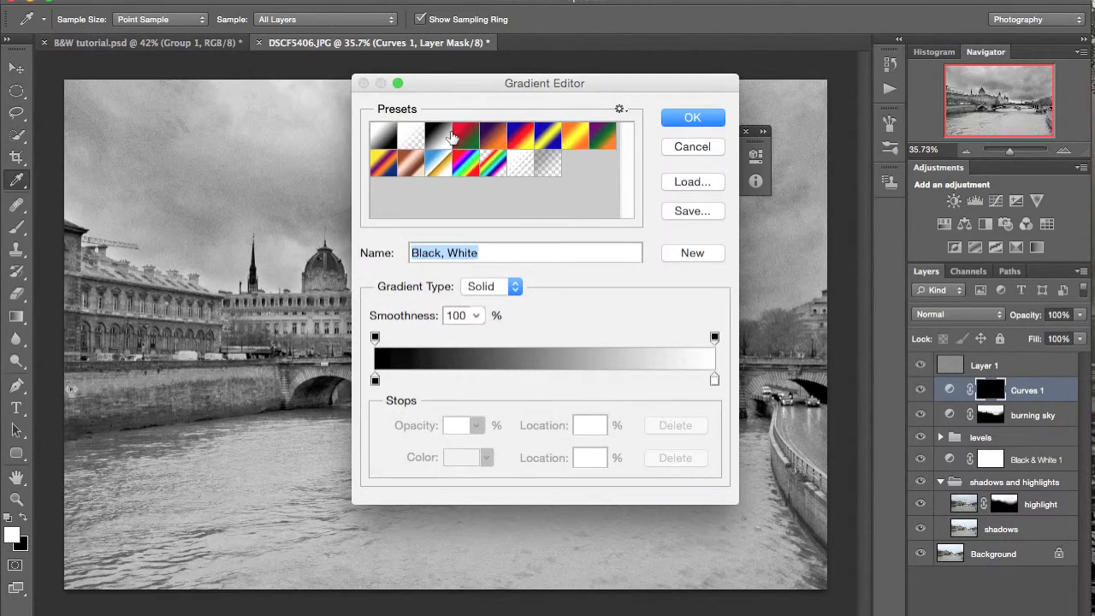
left_click(382, 147)
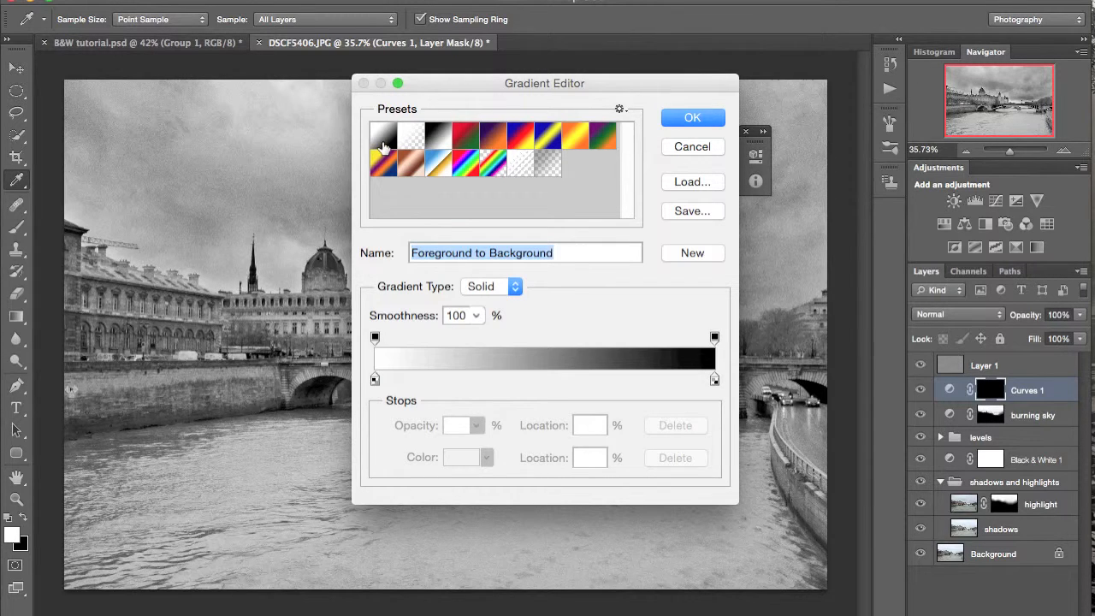
left_click(693, 117)
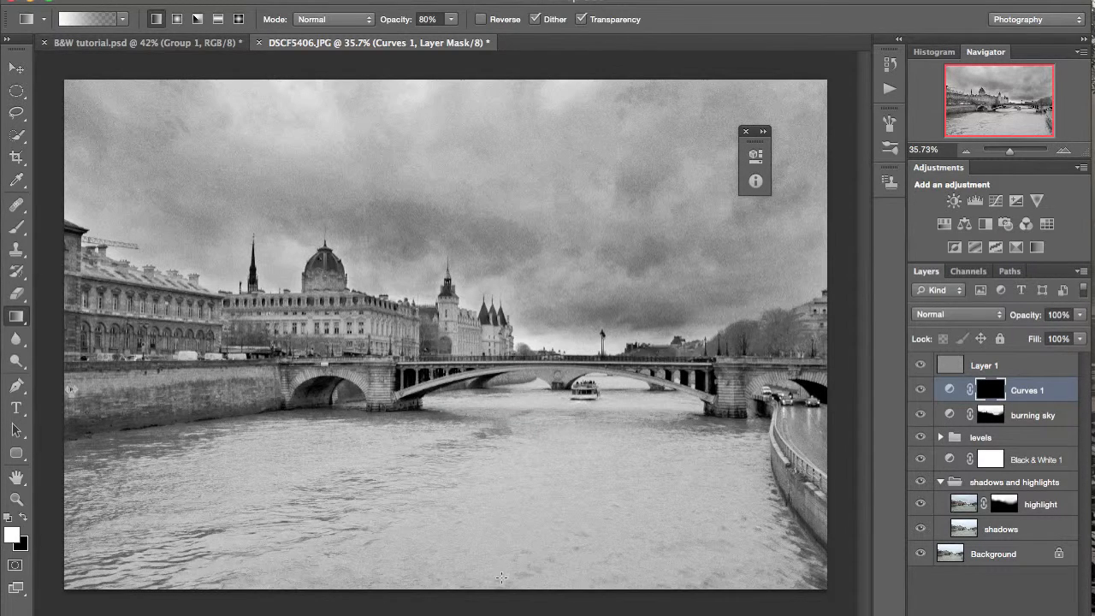
left_click_drag(479, 607, 469, 325)
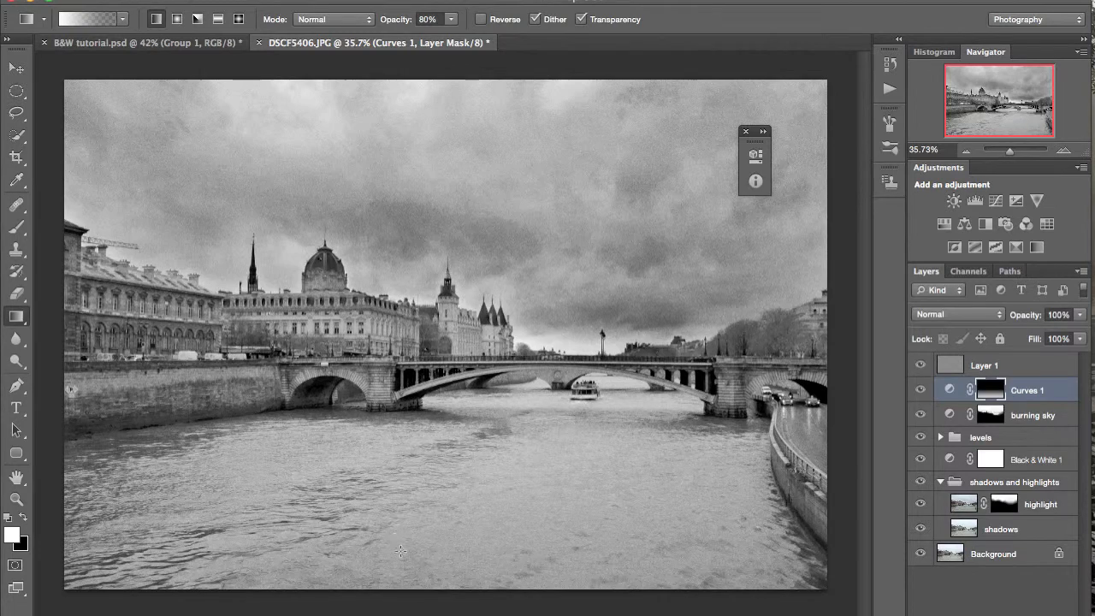
left_click_drag(481, 606, 413, 240)
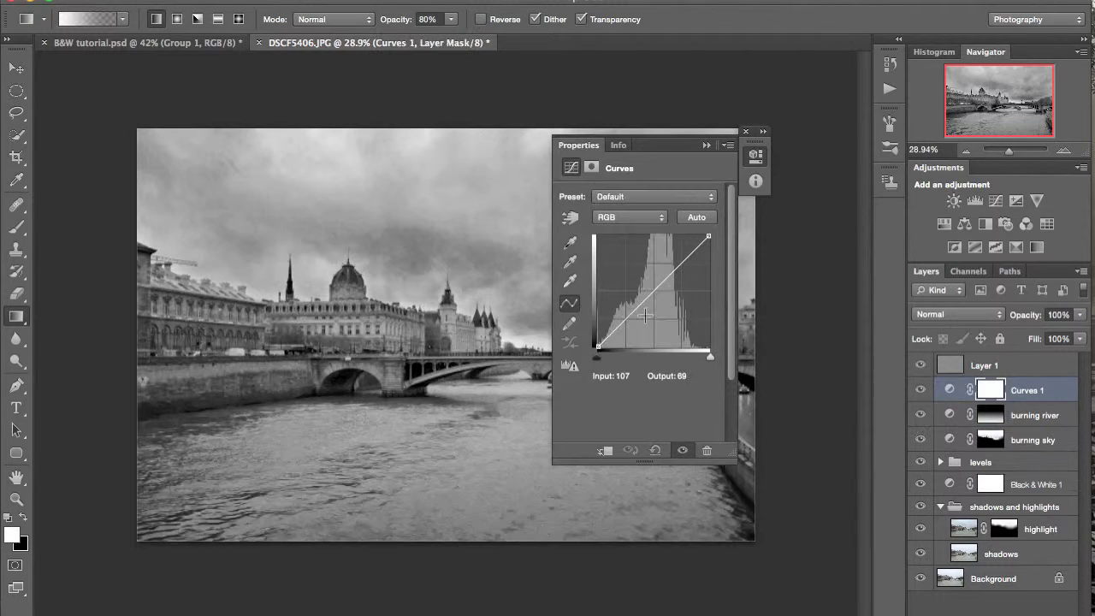
- Darken the image on the Curves adjustment above "burning river" with a curve point at input 156, output 97
mouse_move(647, 299)
left_mouse_down()
mouse_move(660, 314)
mouse_move(706, 148)
left_mouse_up()
left_click_drag(637, 304, 666, 304)
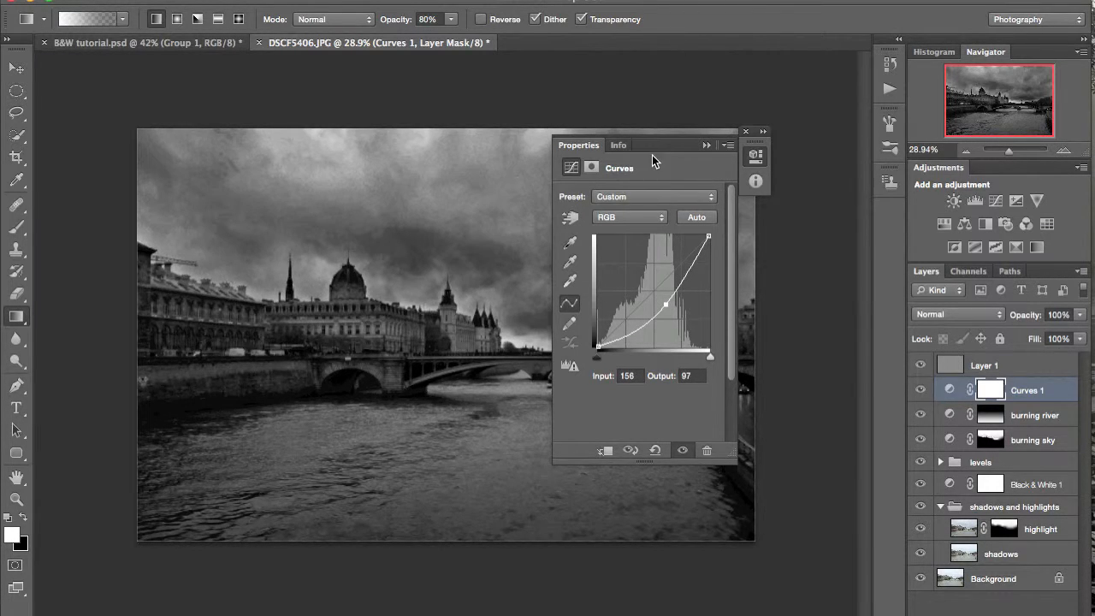
left_click_drag(650, 144, 849, 167)
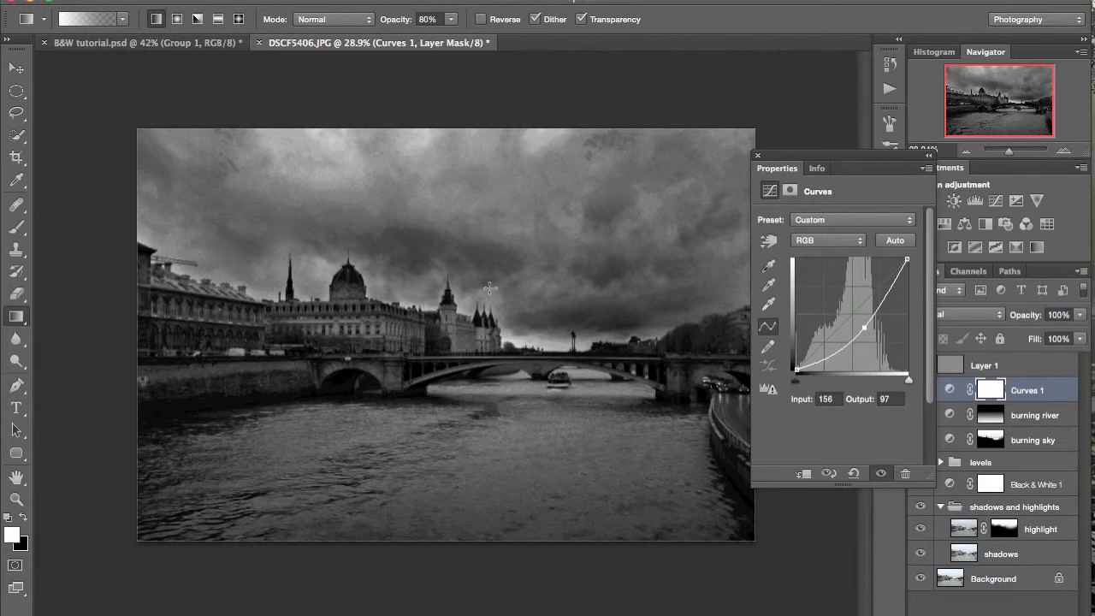
- Draw an elliptical selection spanning nearly the whole photo and clear it to black on the Curves mask above "burning river"
key("m")
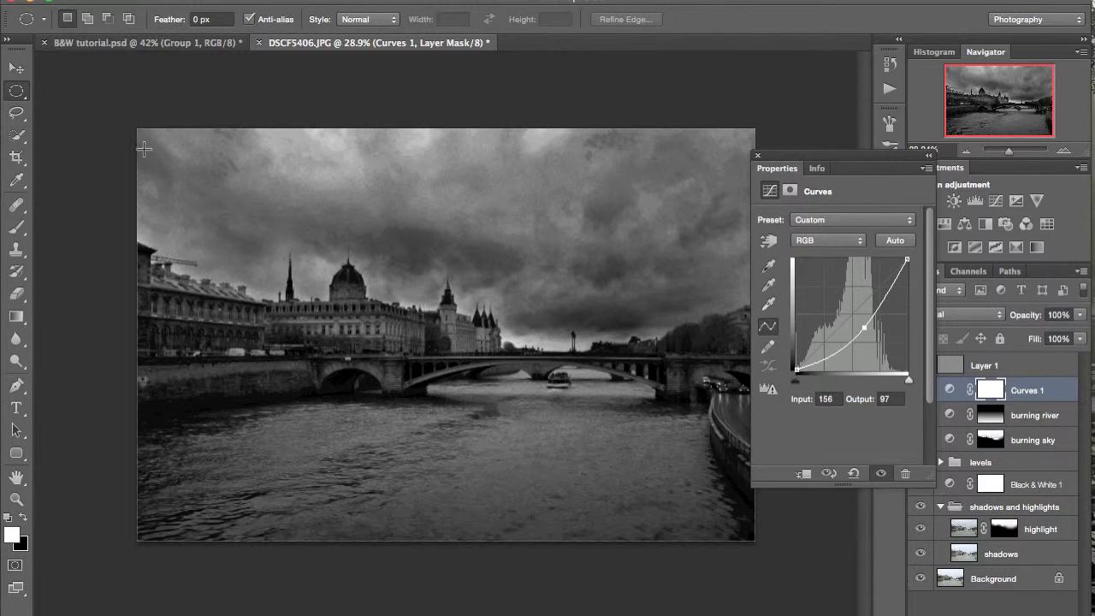
left_click_drag(150, 140, 742, 538)
key("BackSpace")
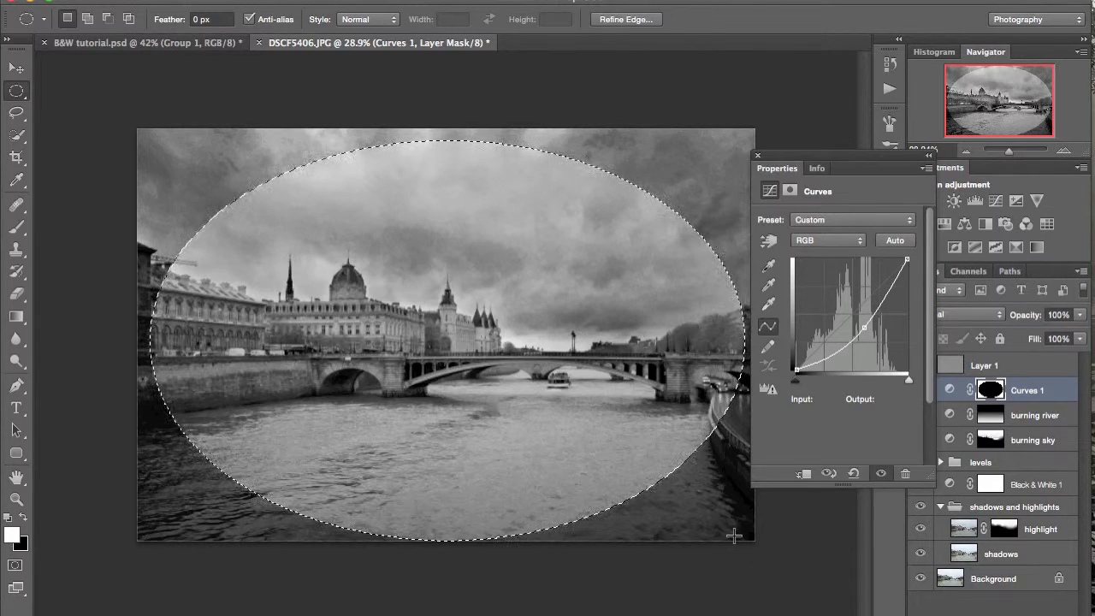
- Feather the elliptical Curves mask heavily to soften the dark vignette around the photo's edges
left_click(791, 191)
key("super+a")
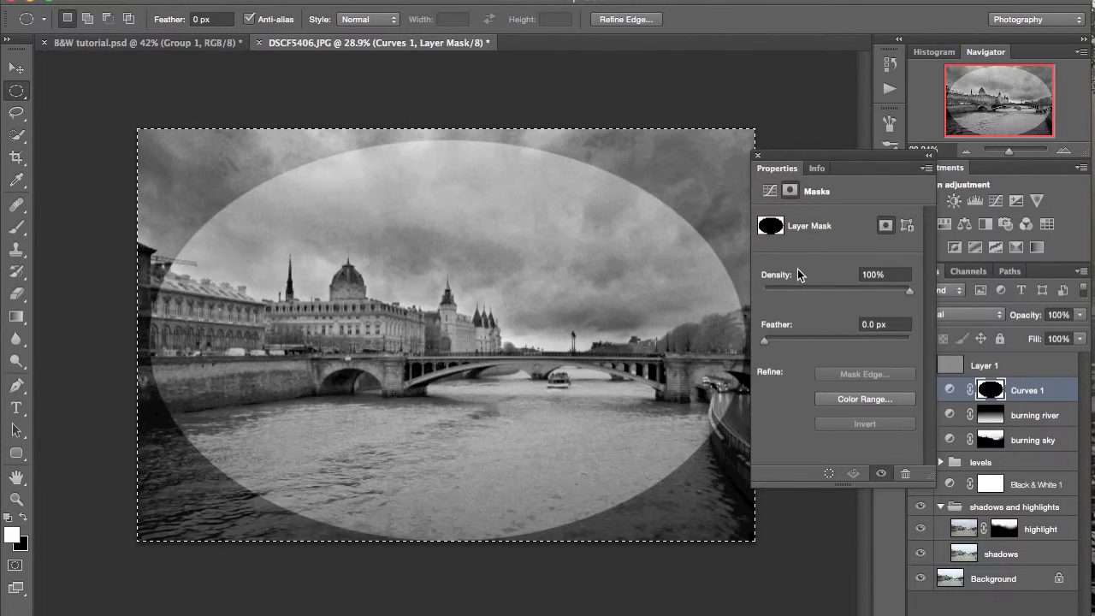
left_click(861, 338)
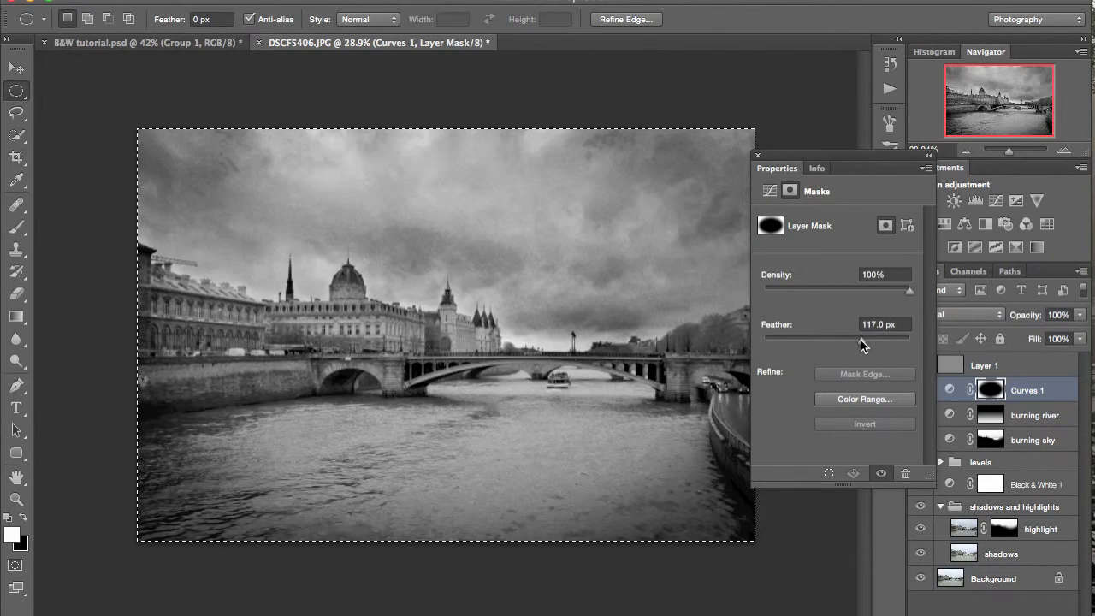
left_click_drag(866, 339, 872, 336)
left_click(928, 155)
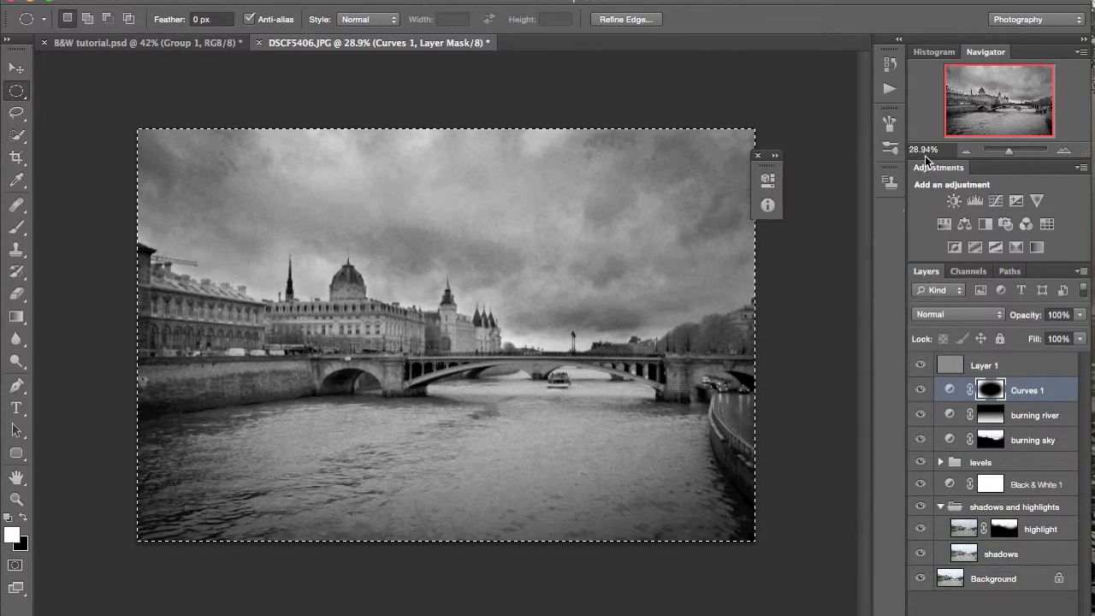
- Duplicate the Background layer and apply a High Pass filter with a 2.1-pixel radius to the copy
left_click(1017, 556)
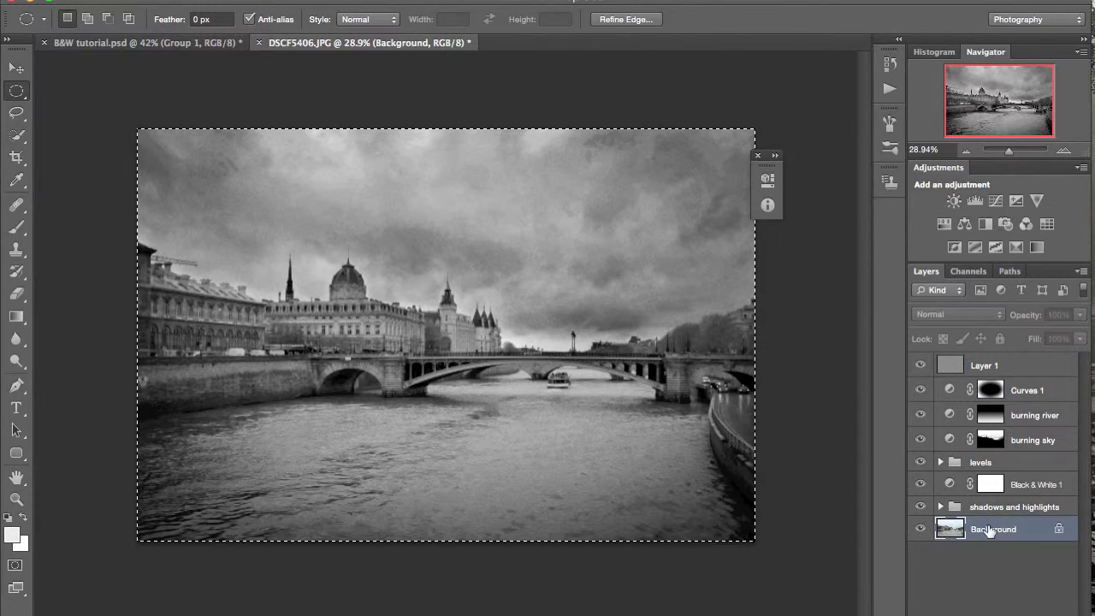
key("ctrl+j")
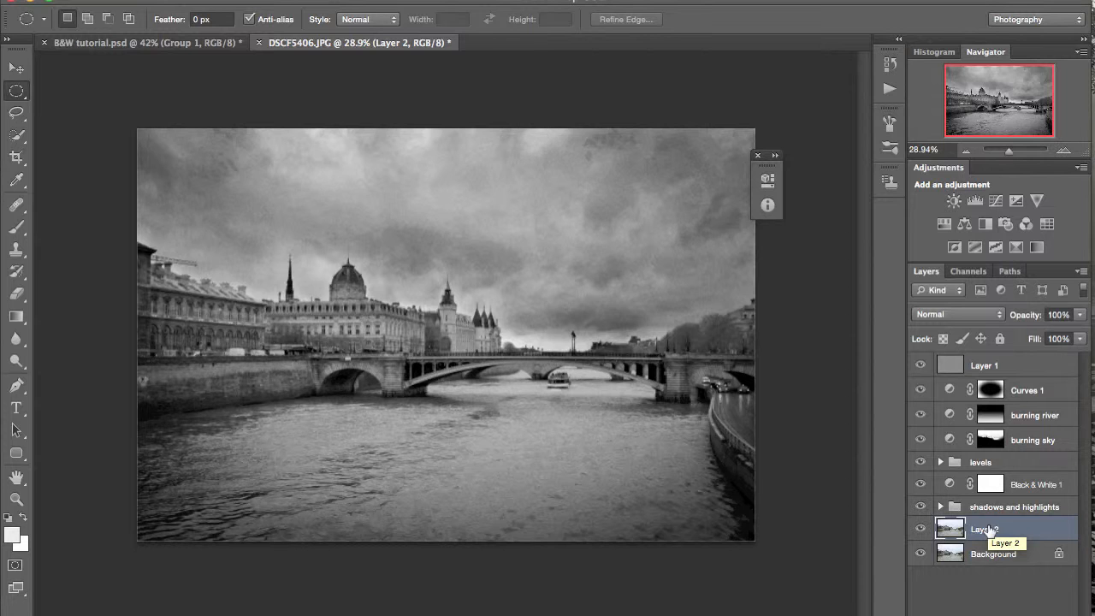
left_click(401, 1)
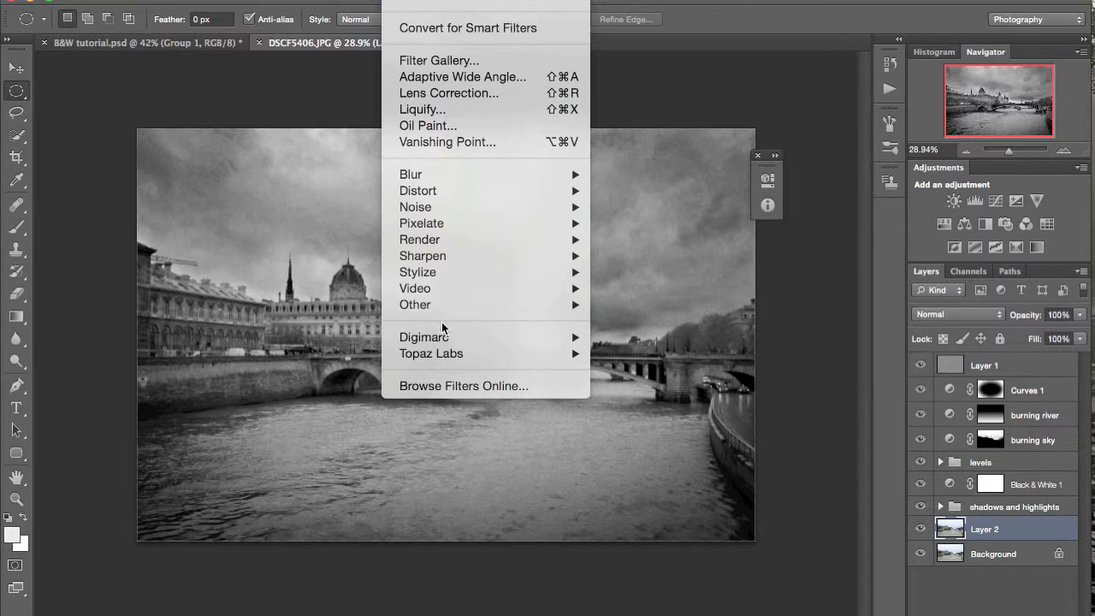
mouse_move(505, 302)
left_click(620, 318)
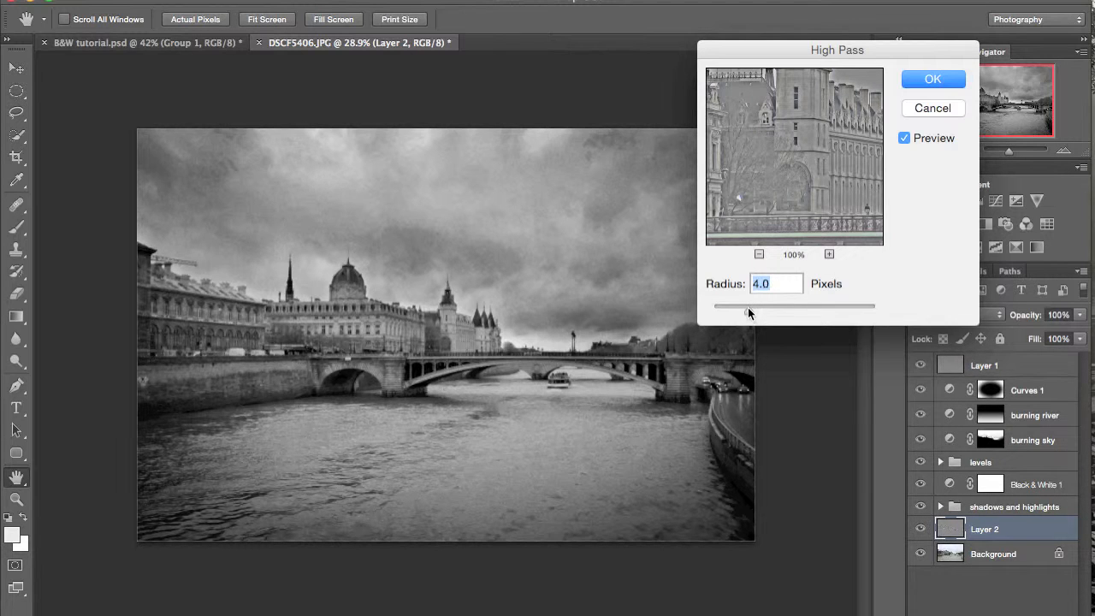
left_click_drag(745, 305, 730, 299)
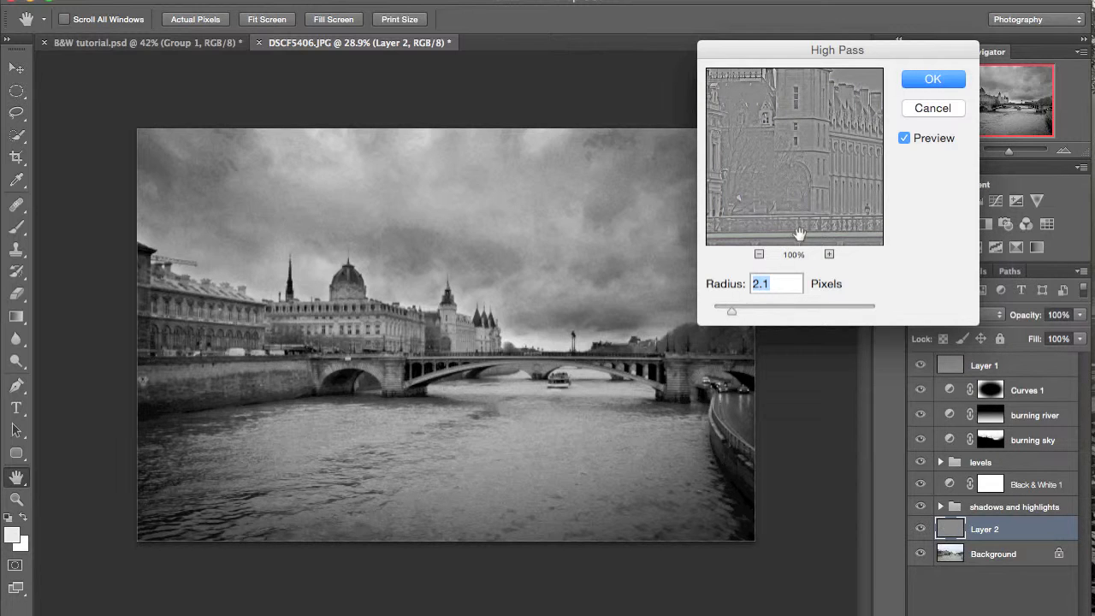
left_click(932, 81)
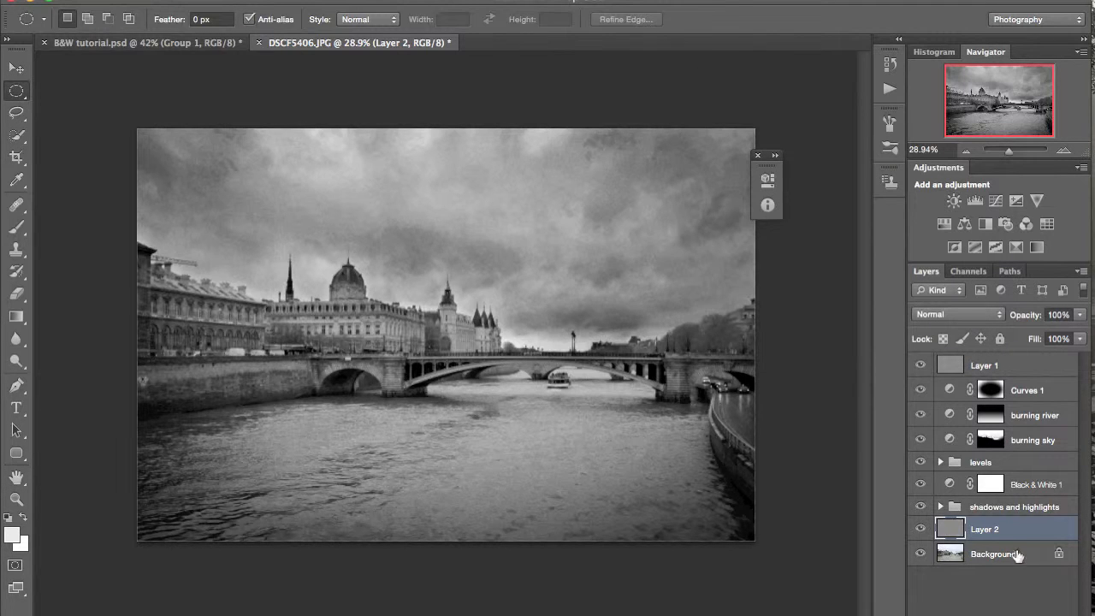
- Move the High Pass layer above the "shadows and highlights" group, set its blend mode to Overlay and compare the sharpening effect
left_click_drag(992, 531, 986, 503)
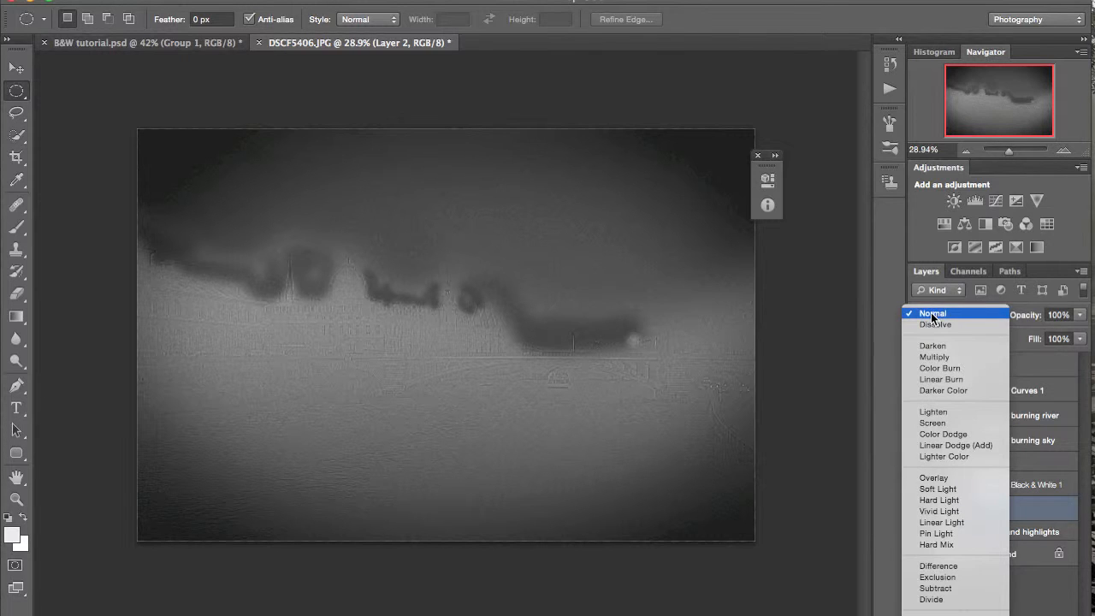
left_click(933, 477)
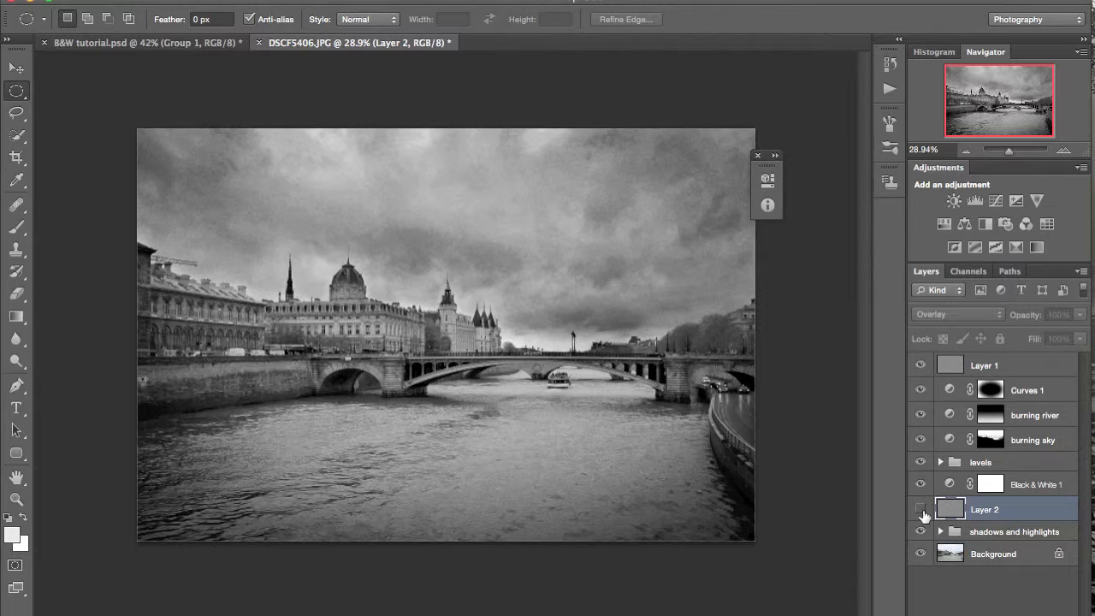
scroll(634, 315, "up", 3)
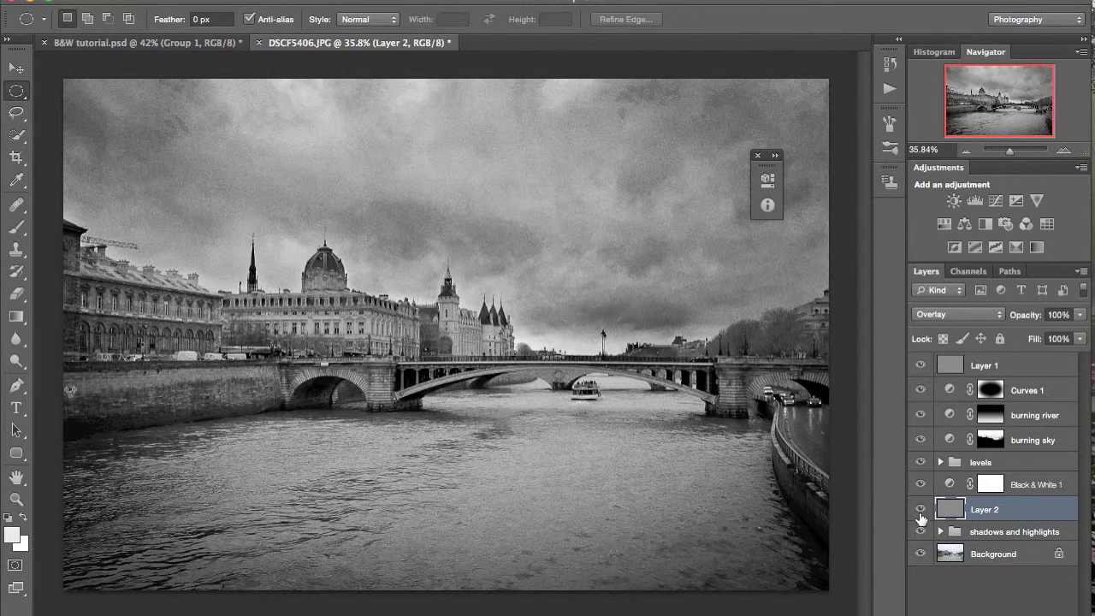
left_click(920, 514)
left_click(920, 514)
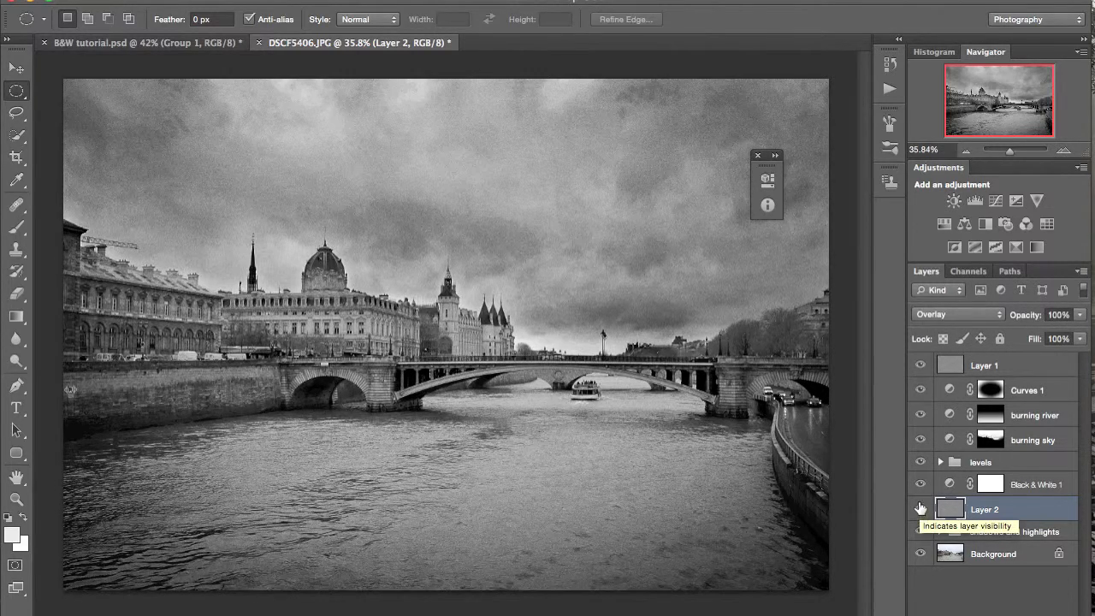
- Rename the High Pass layer as "SHARPEN"
double_click(984, 509)
type("SHARPEN")
key("Return")
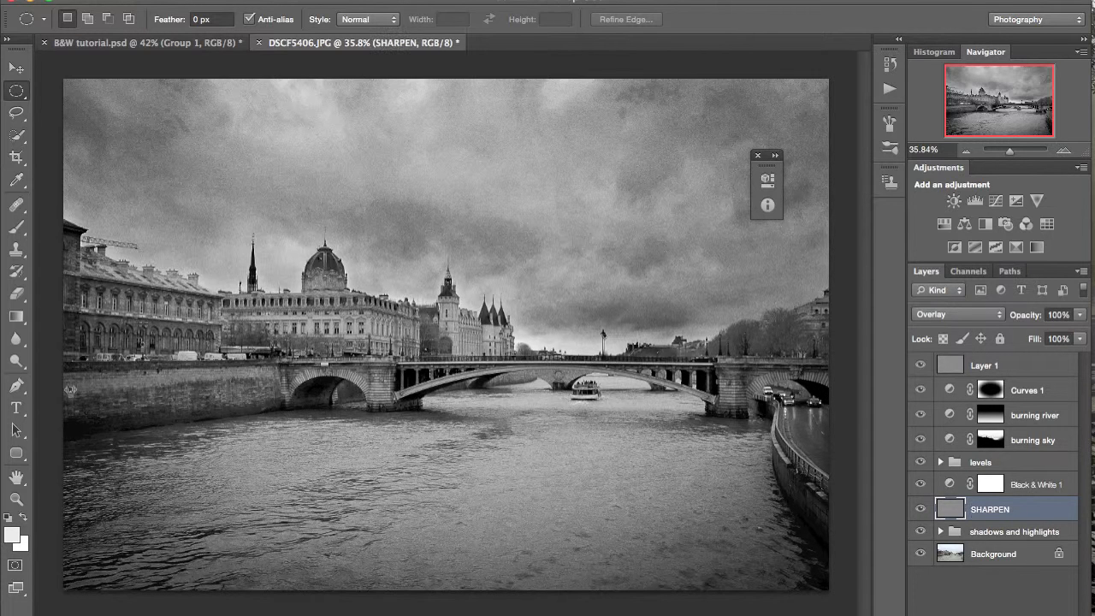
- Group all layers above the Background and toggle the group's visibility to compare the edit with the original photo
left_click(978, 532)
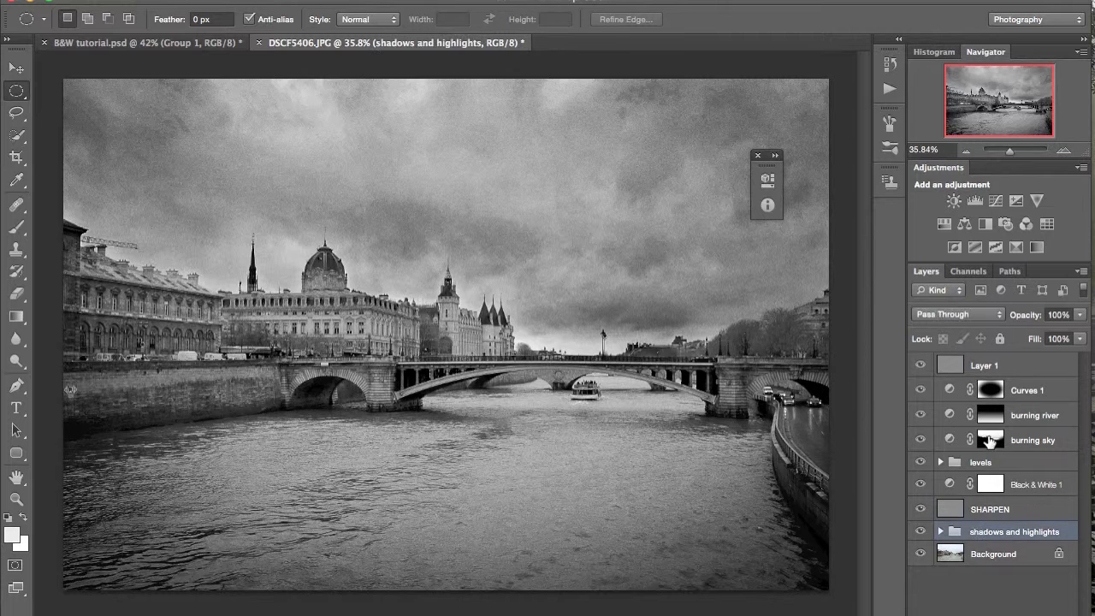
left_click(981, 370, "shift")
key("super+g")
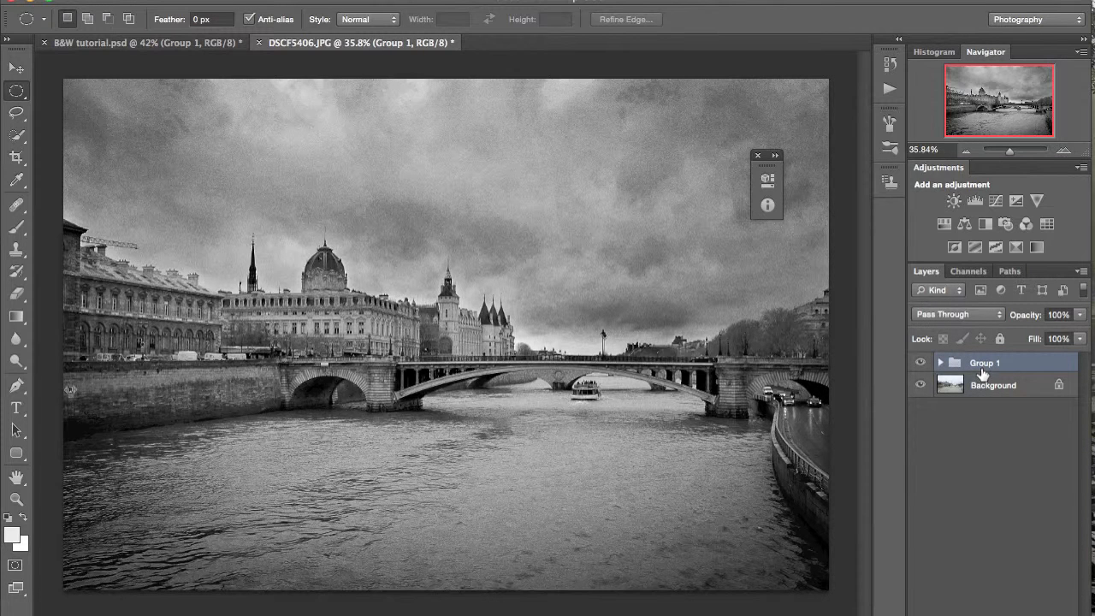
left_click(921, 363)
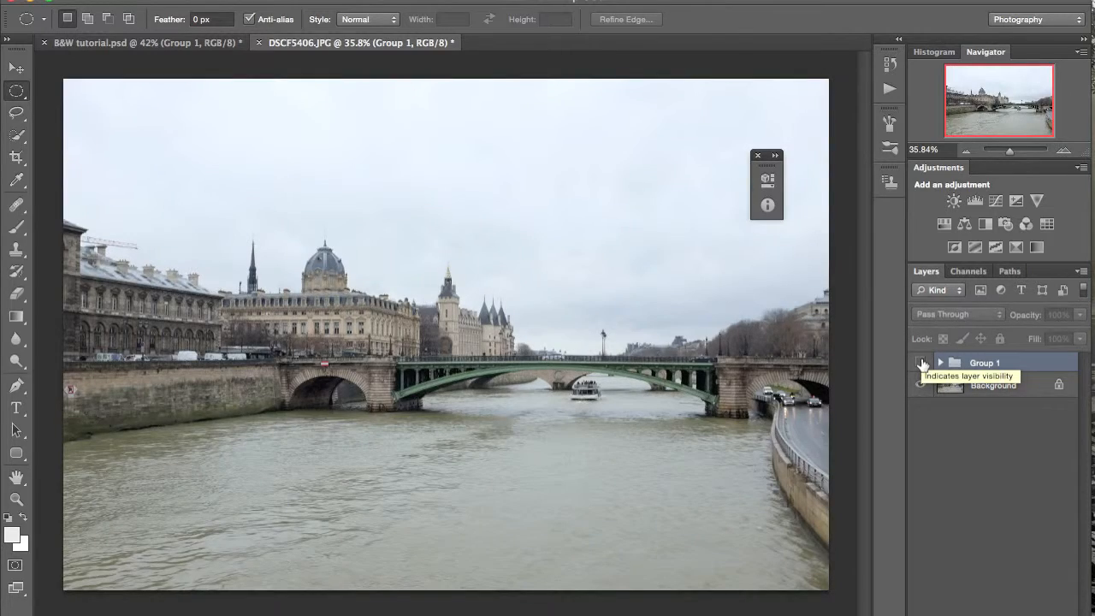
left_click(921, 364)
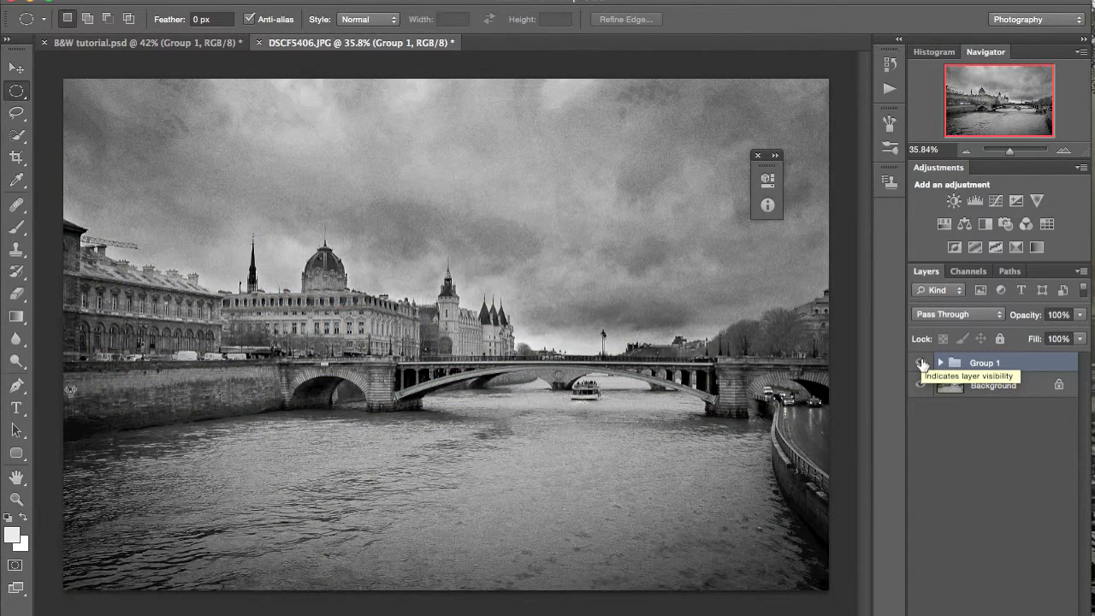